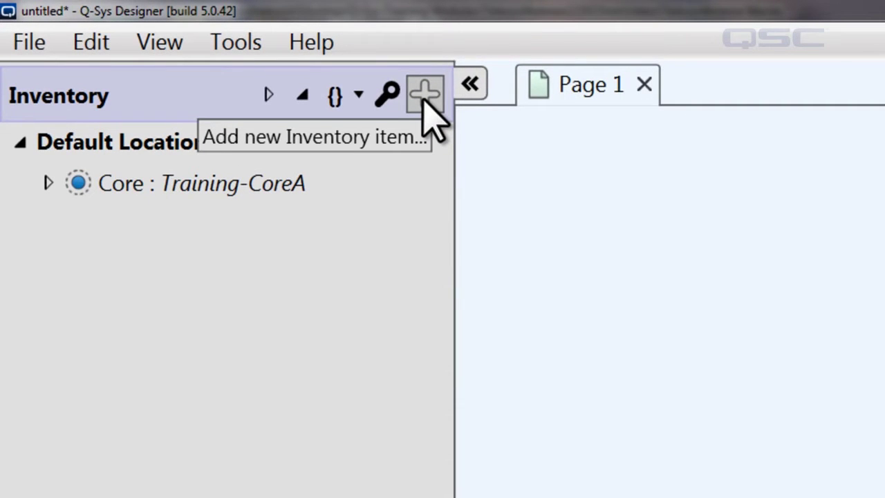
# Step: Add a Streaming I/O Softphone to the inventory and place its Status, In and Out blocks on Page 1
pyautogui.click(425, 97)
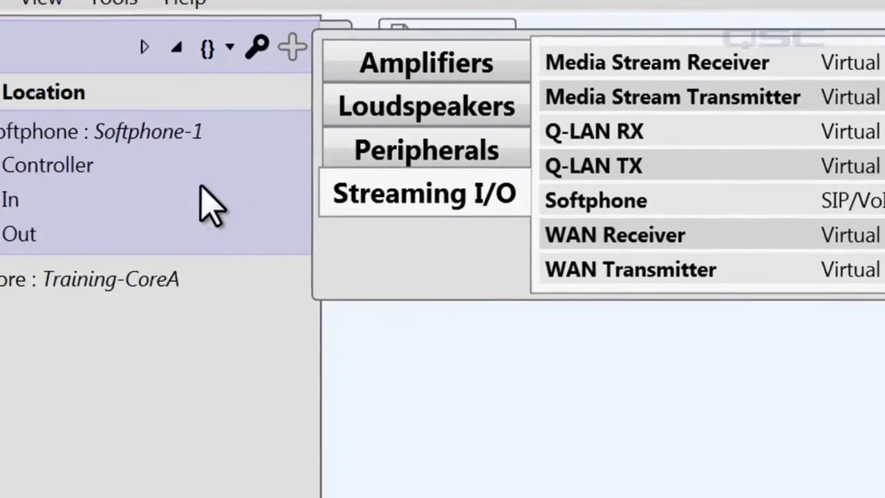
pyautogui.click(291, 164)
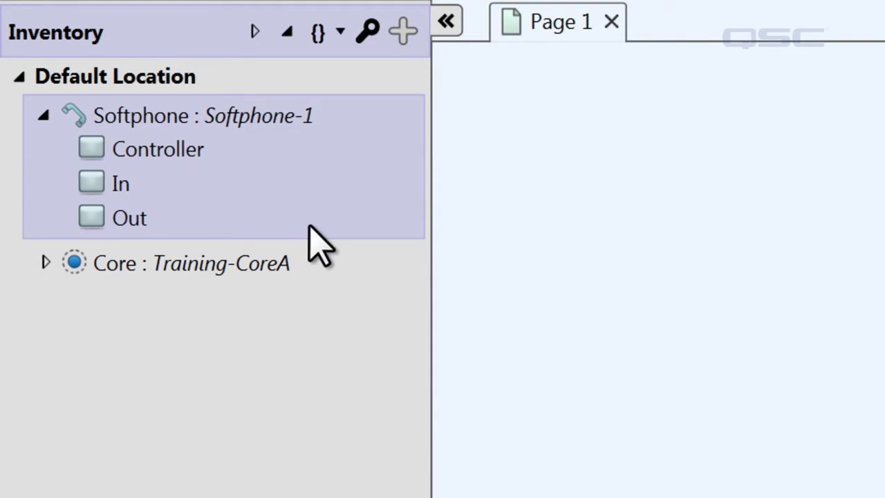
pyautogui.moveTo(173, 155)
pyautogui.mouseDown()
pyautogui.moveTo(678, 313)
pyautogui.moveTo(656, 333)
pyautogui.mouseUp()
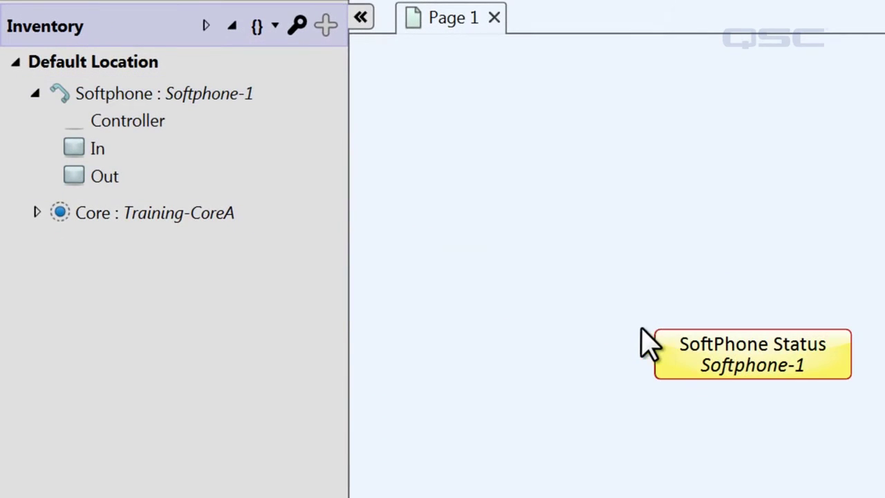
pyautogui.moveTo(103, 150); pyautogui.dragTo(448, 239)
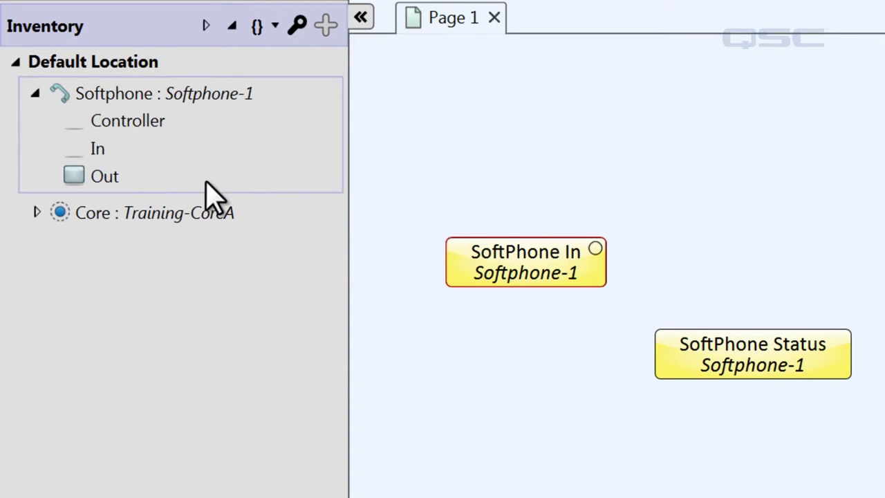
pyautogui.moveTo(104, 177); pyautogui.dragTo(868, 182)
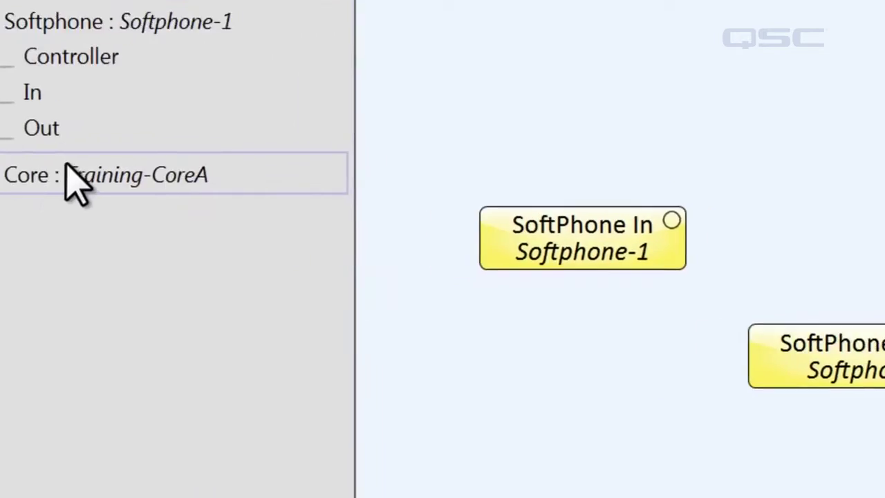
# Step: Expand the Core in the inventory to reveal its I/O slots
pyautogui.click(45, 173)
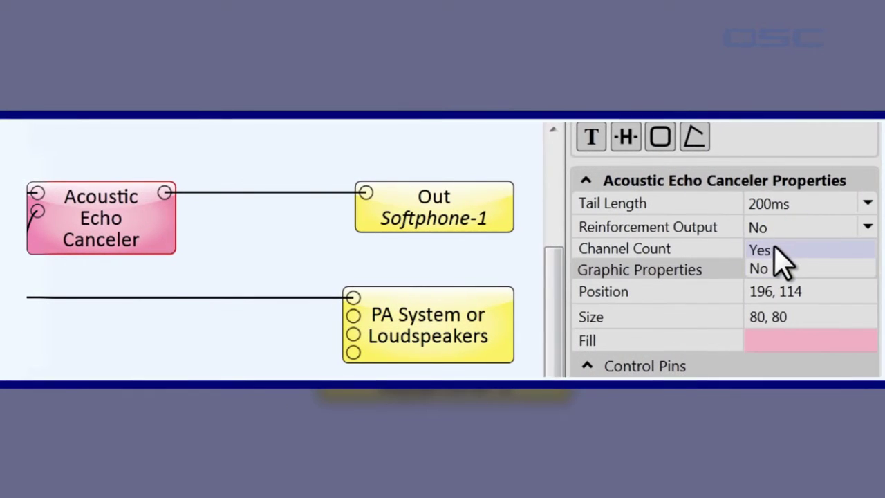
# Step: Set the Acoustic Echo Canceler's Reinforcement Output property to Yes
pyautogui.click(774, 248)
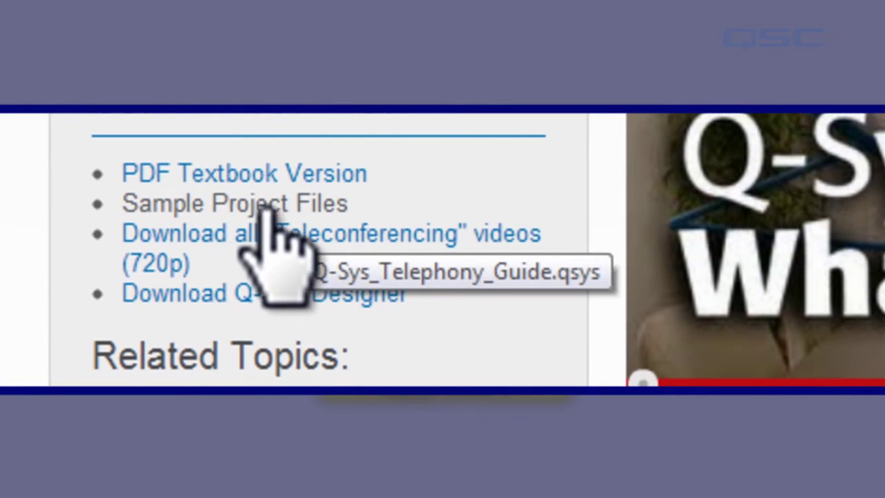
# Step: Download the Q-Sys_Telephony_Guide.qsys sample project from the training page
pyautogui.click(197, 202)
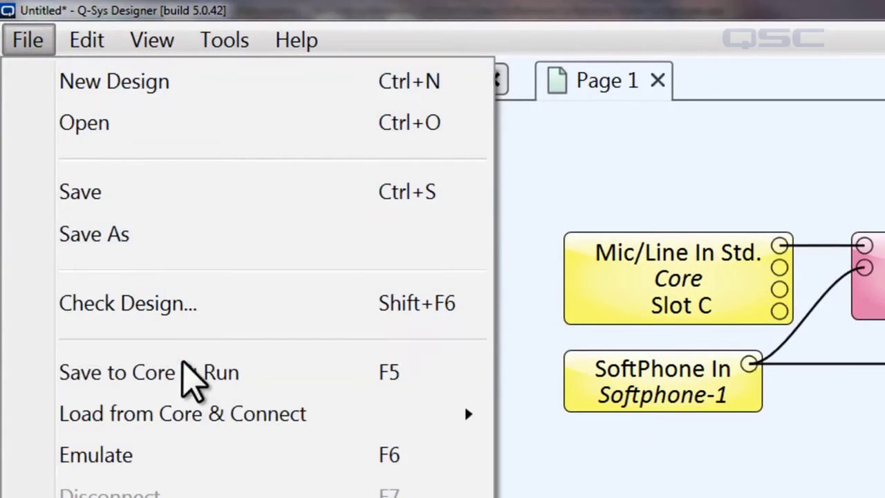
# Step: Save to Core & Run, then open Softphone-1's Administrator settings with AUX as core interface
pyautogui.click(185, 366)
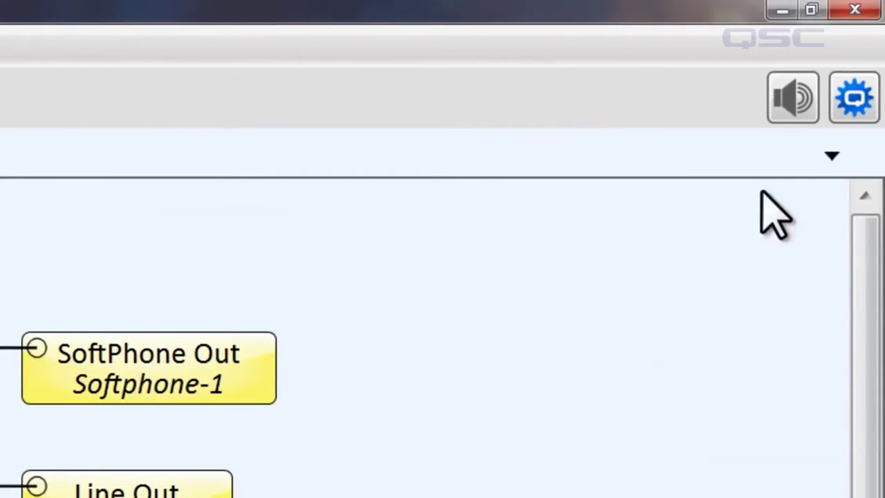
pyautogui.click(851, 103)
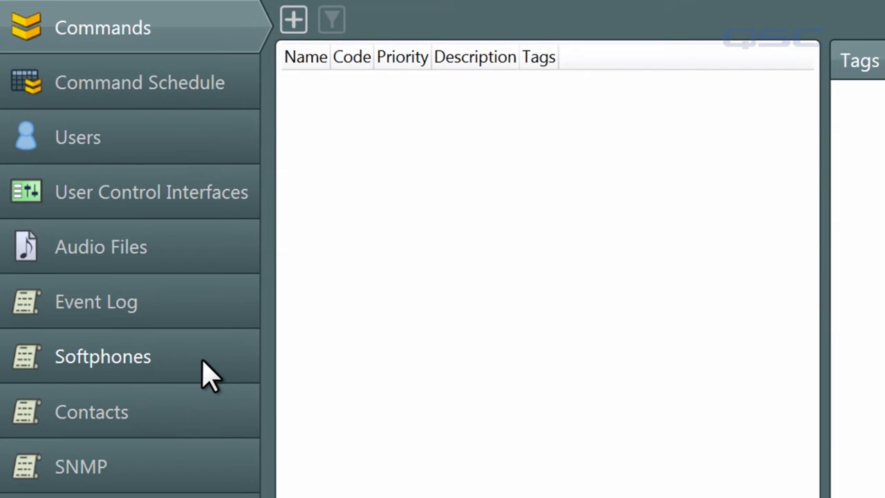
pyautogui.click(208, 375)
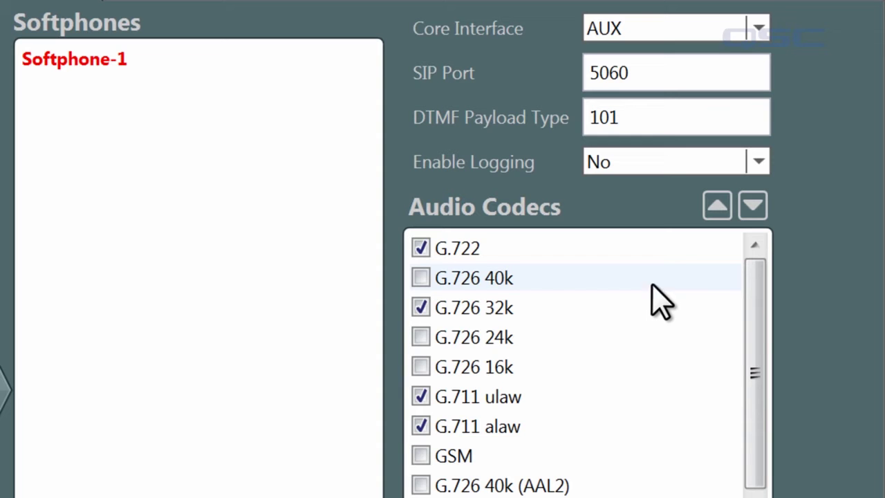
pyautogui.click(761, 34)
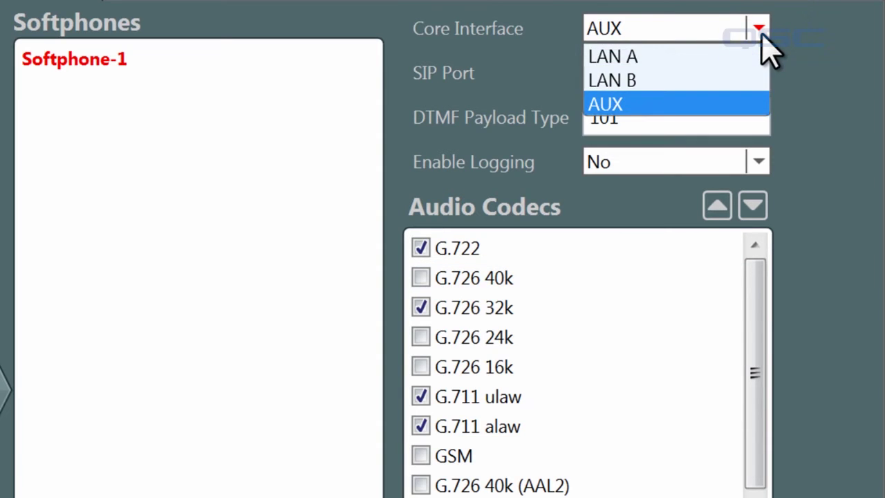
pyautogui.click(742, 104)
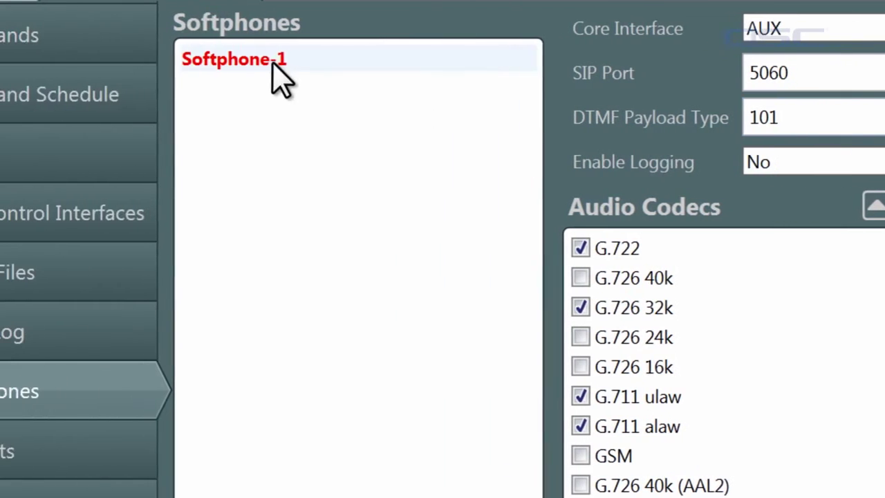
pyautogui.doubleClick(278, 66)
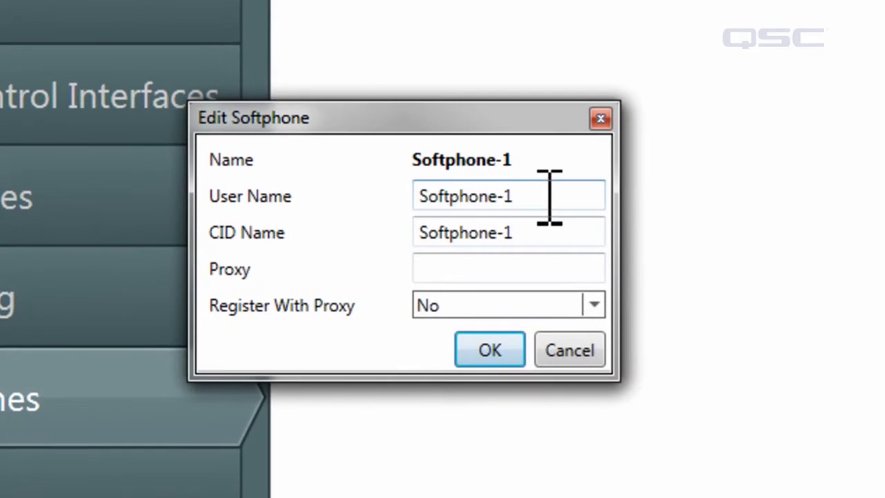
# Step: Enter the softphone's user name, enable Register With Proxy, and set the proxy to sip-voipwelcome.com
pyautogui.doubleClick(550, 197)
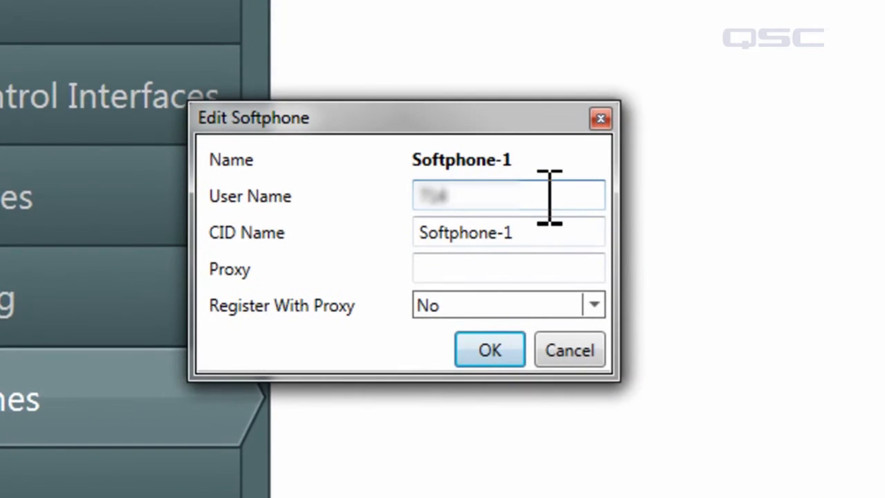
pyautogui.press('Tab')
pyautogui.press('Tab')
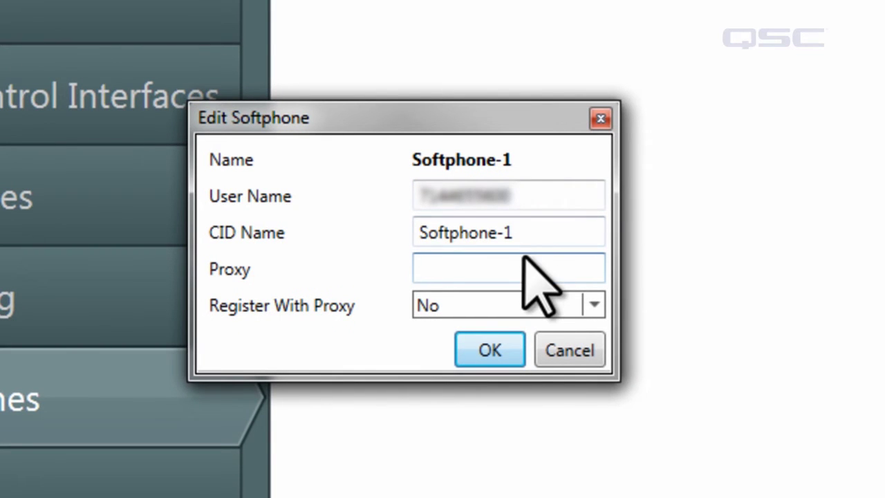
pyautogui.click(536, 305)
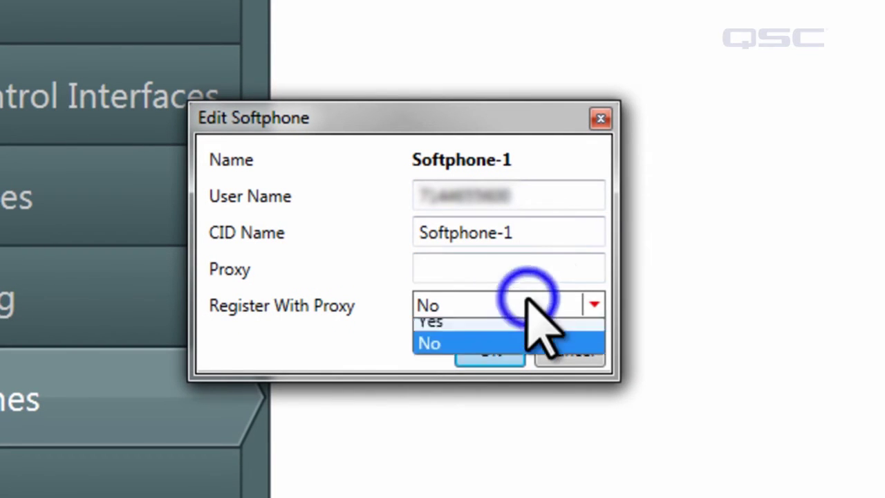
pyautogui.click(530, 332)
pyautogui.click(519, 268)
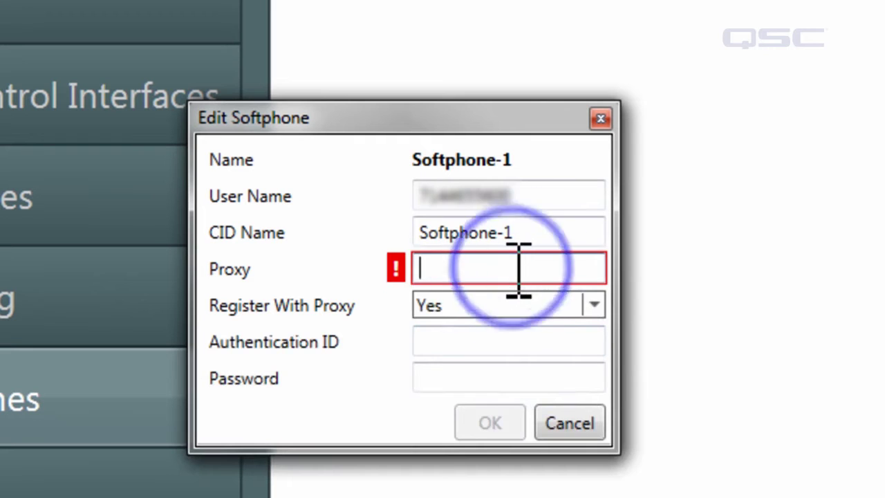
pyautogui.write('sip-voipwelcome.com')
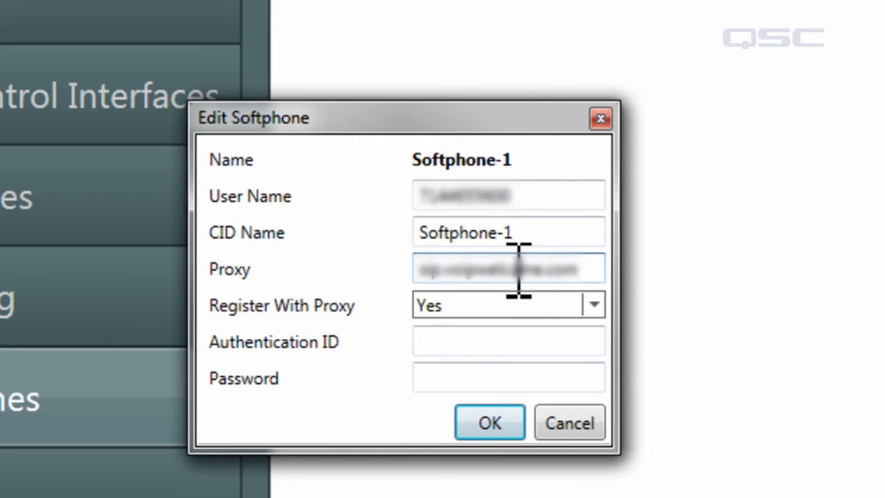
# Step: Enter the authentication ID and password, then apply the settings to the core and close Administrator
pyautogui.click(534, 338)
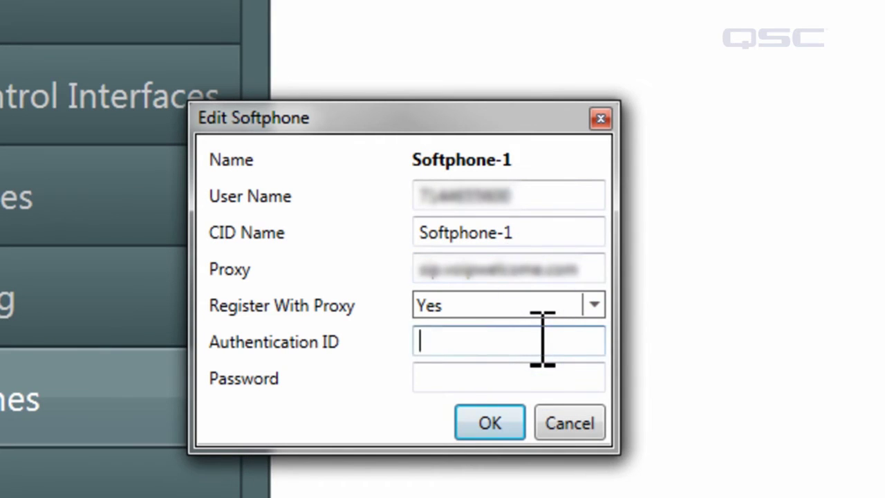
pyautogui.press('Tab')
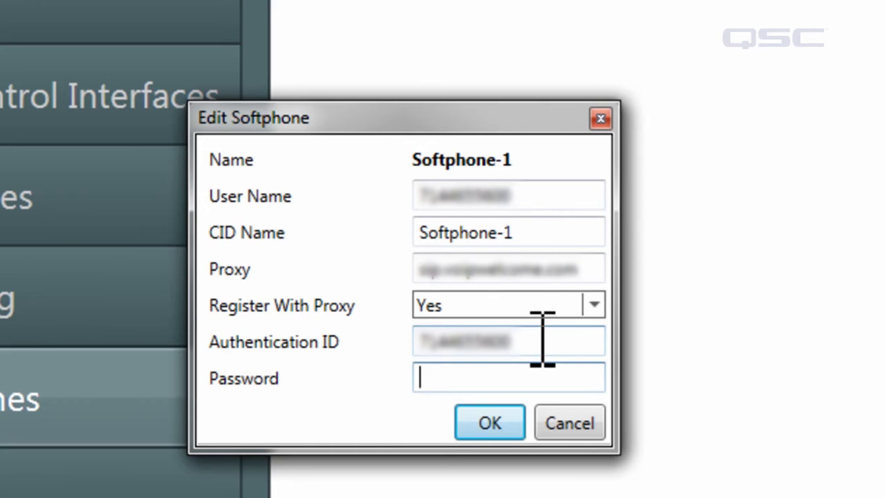
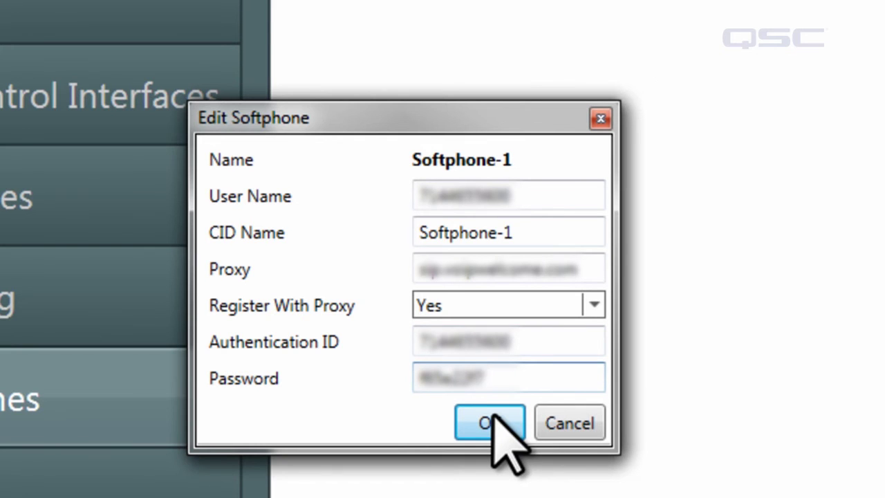
pyautogui.click(494, 414)
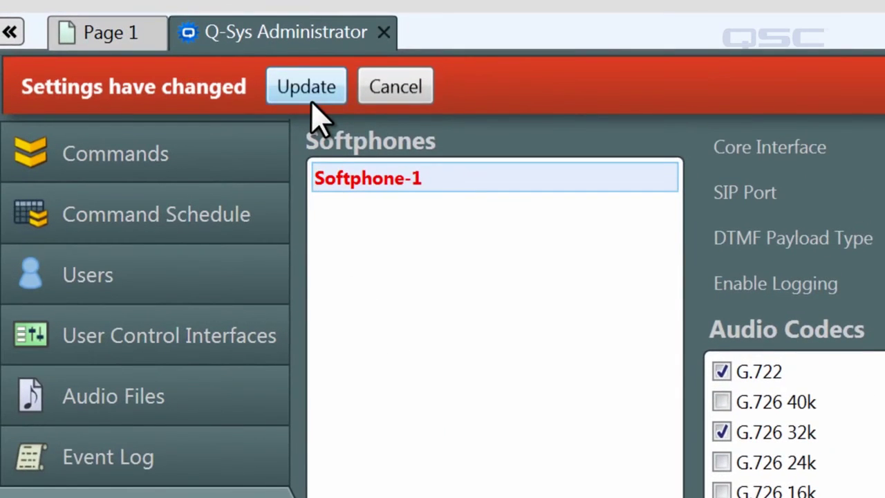
pyautogui.click(307, 90)
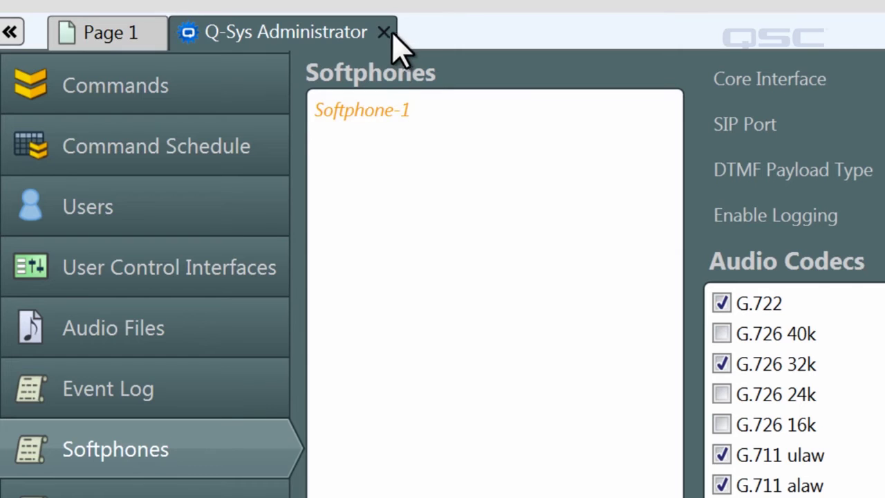
pyautogui.click(385, 33)
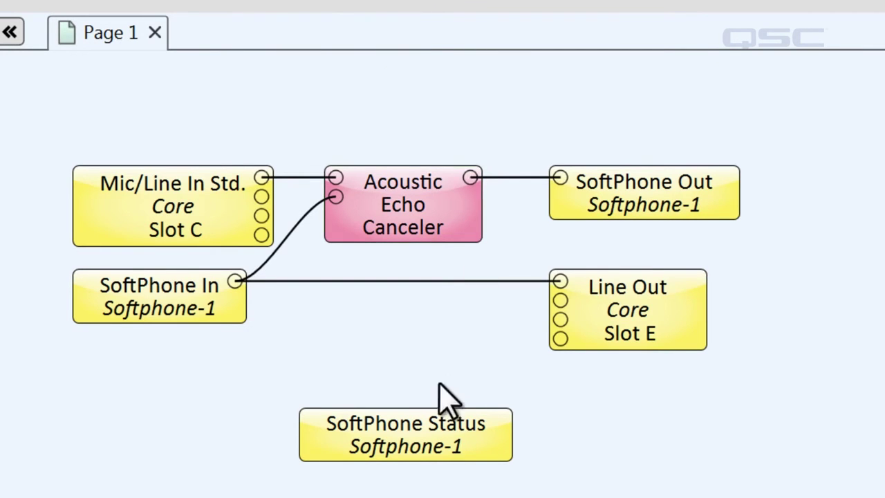
# Step: In Softphone-1's status panel, toggle Do Not Disturb and test Connect/Disconnect, then close it
pyautogui.doubleClick(360, 433)
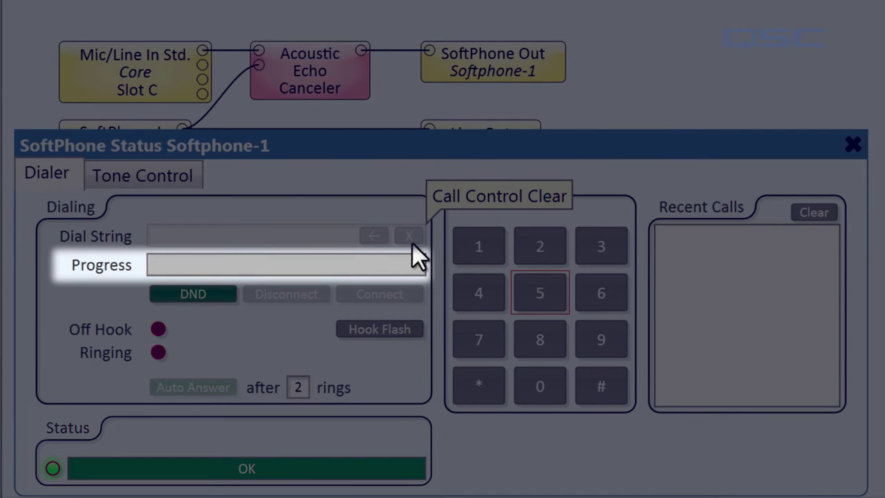
pyautogui.click(233, 298)
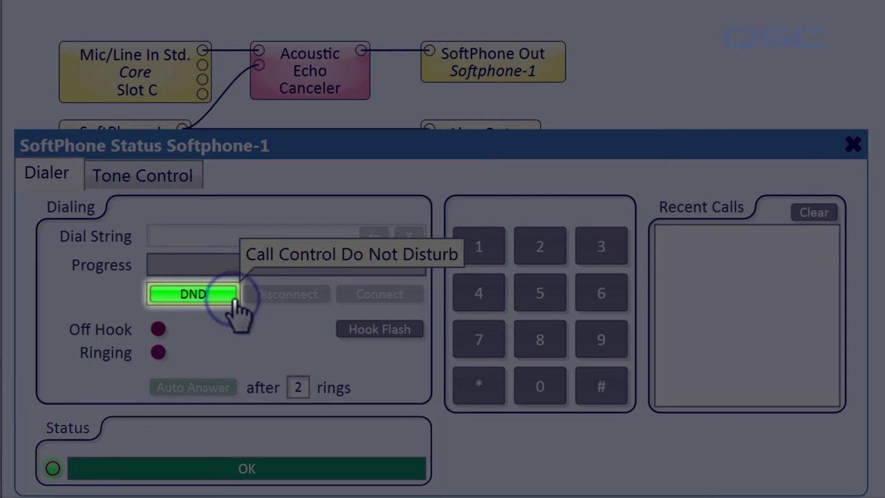
pyautogui.click(232, 299)
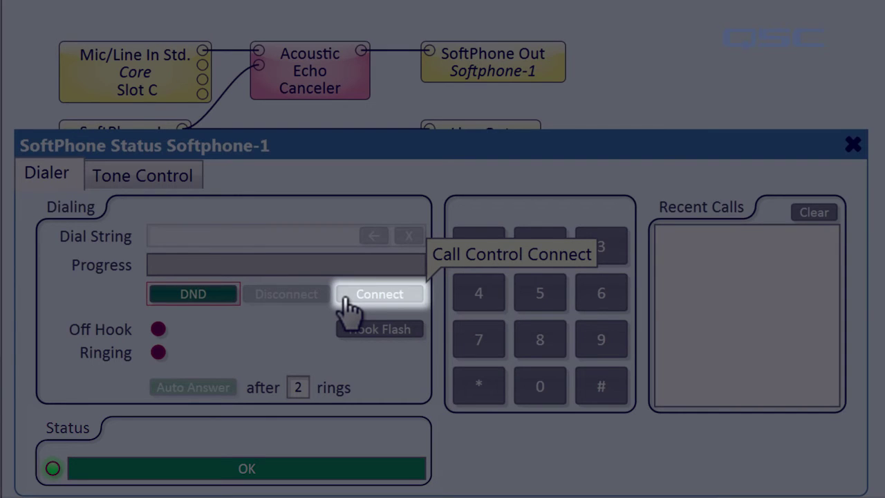
pyautogui.click(349, 304)
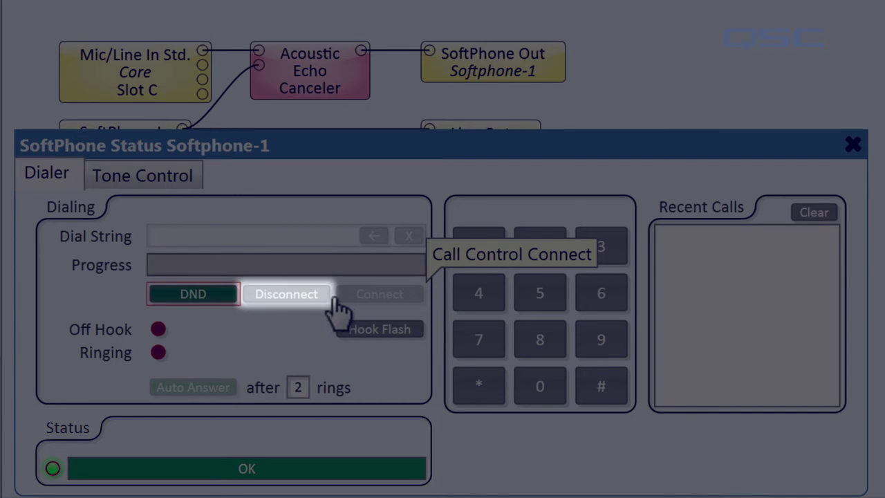
pyautogui.click(321, 301)
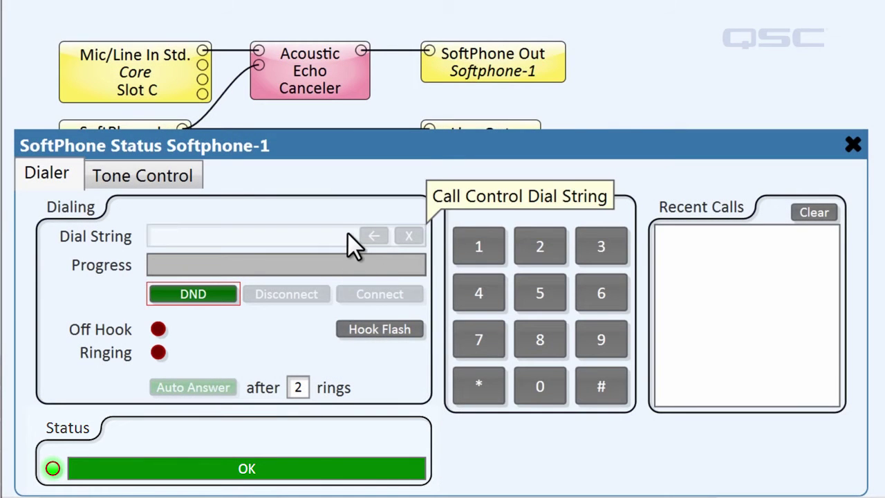
pyautogui.click(348, 233)
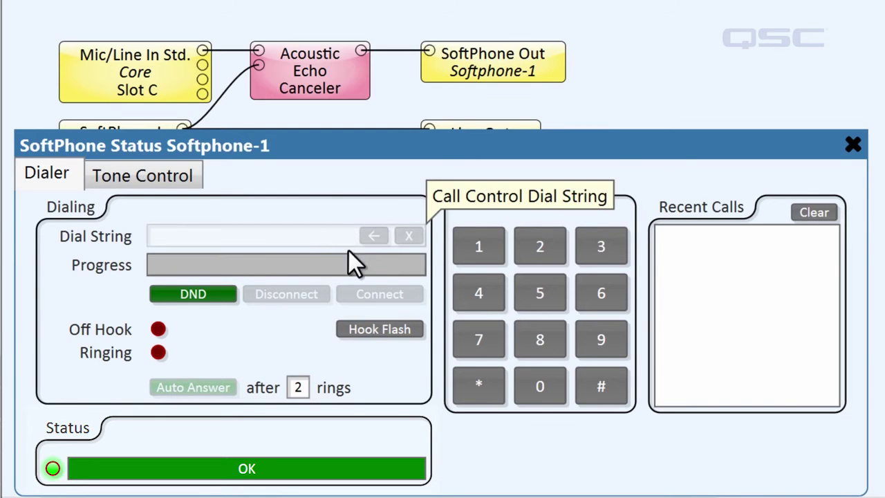
pyautogui.click(854, 144)
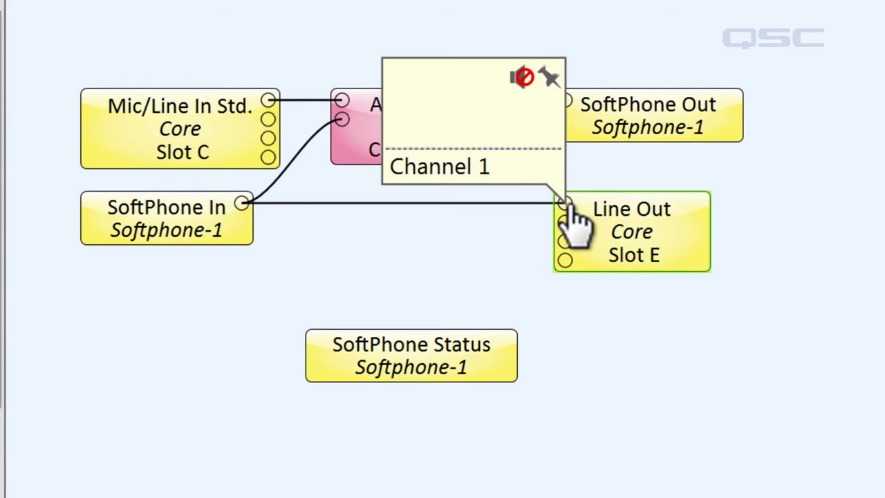
# Step: Audition Line Out channel 1 to hear the incoming call audio
pyautogui.click(522, 76)
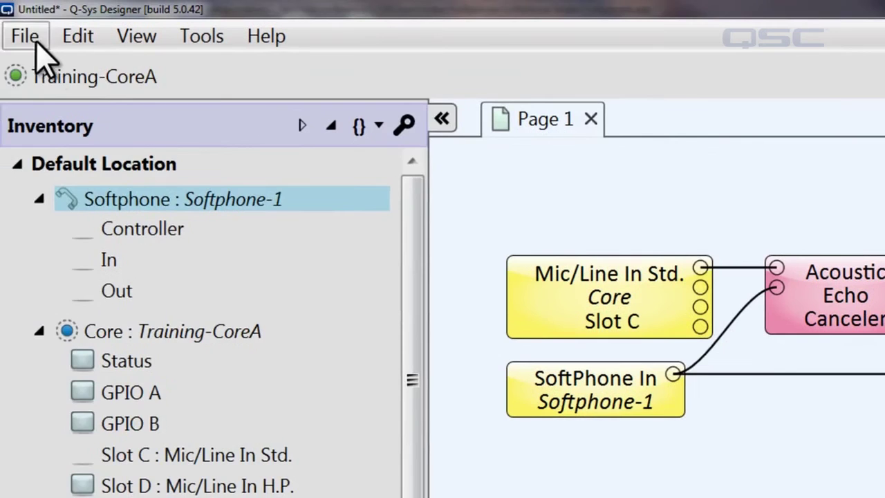
# Step: Disconnect from the Core and insert Automatic Gain Control between SoftPhone In and Line Out
pyautogui.click(32, 40)
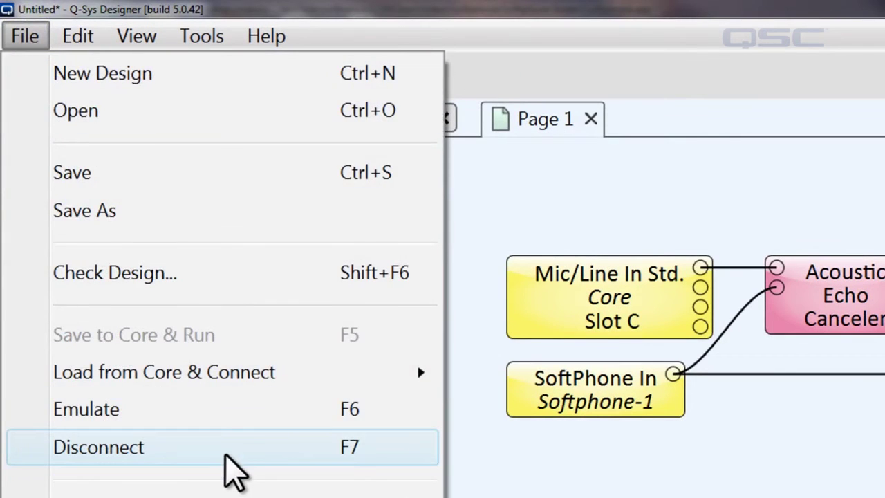
pyautogui.click(226, 454)
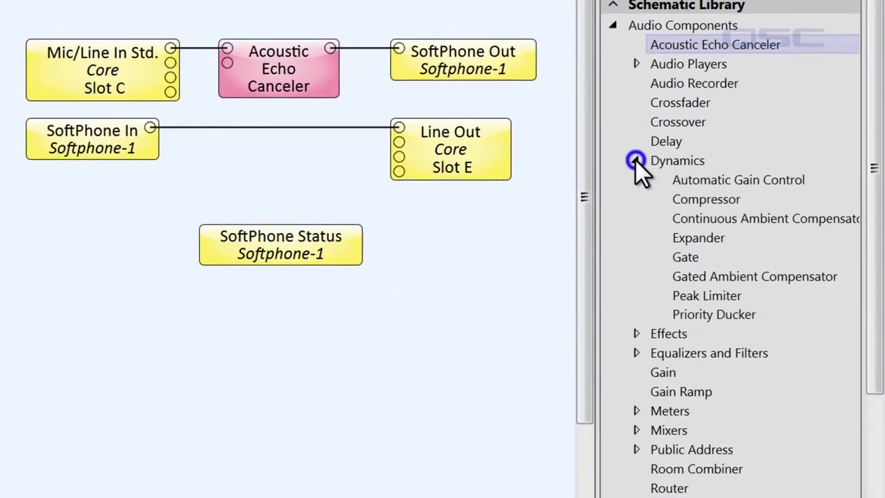
pyautogui.moveTo(698, 178); pyautogui.dragTo(176, 128)
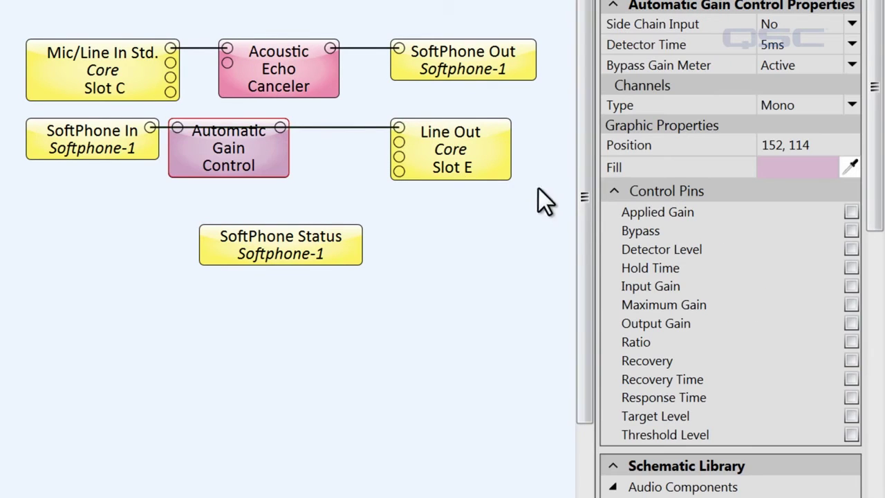
pyautogui.scroll(-5, 877, 204)
pyautogui.scroll(-3, 875, 193)
pyautogui.scroll(-1, 877, 415)
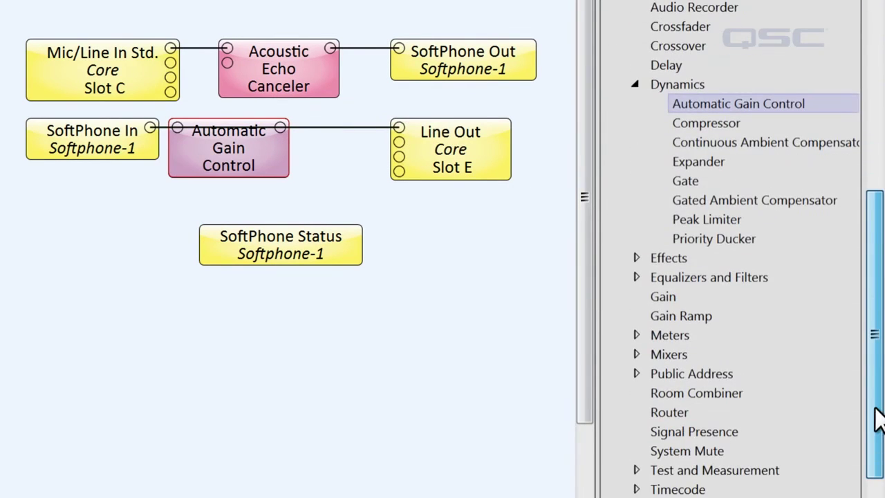
pyautogui.click(636, 277)
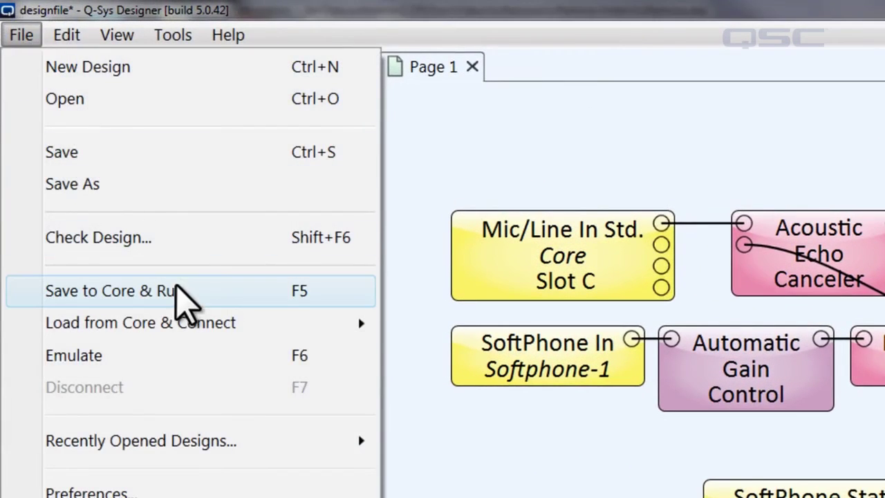
# Step: Run the design on the Core and bring up Softphone-1's Tone Control settings
pyautogui.click(180, 294)
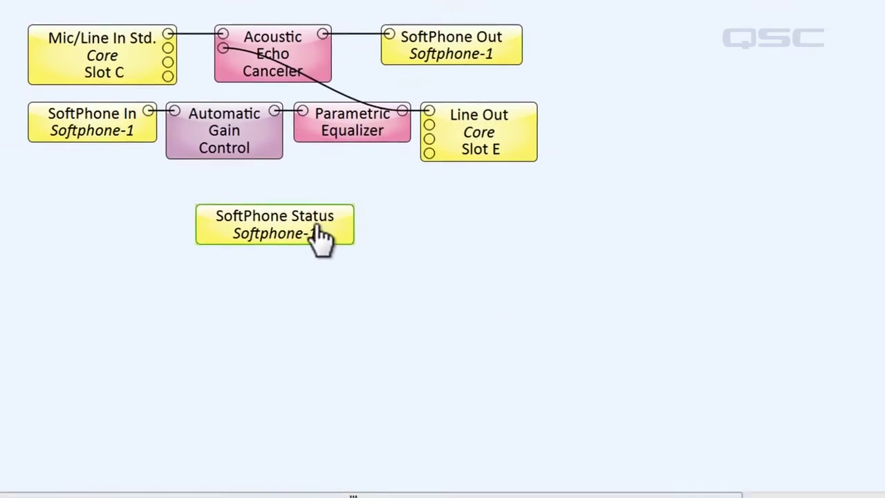
pyautogui.doubleClick(304, 215)
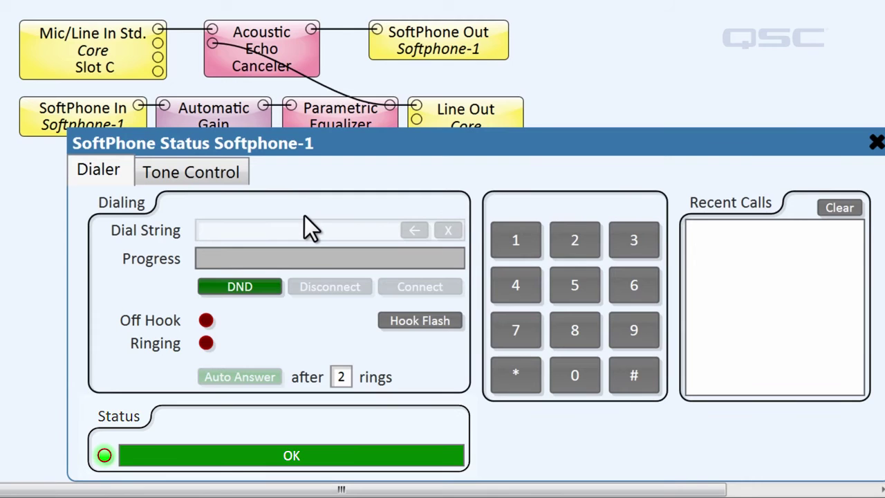
pyautogui.click(220, 194)
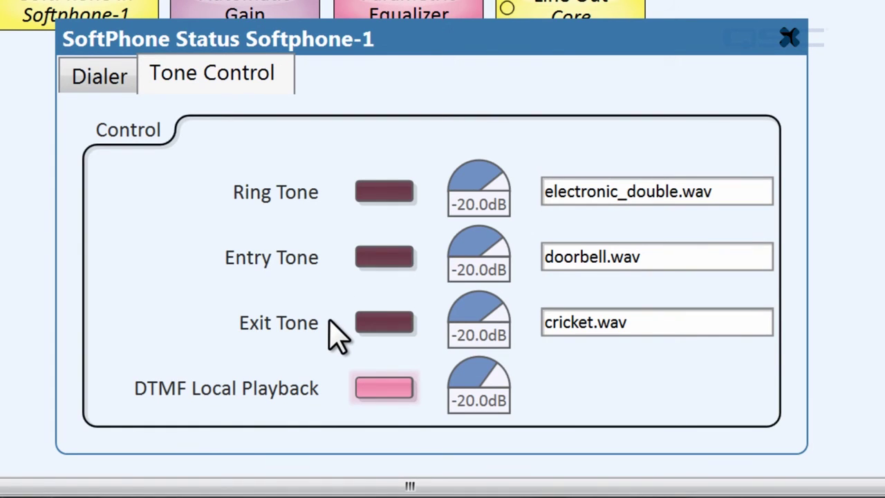
# Step: Enable ring, entry and exit tones, with ring gain -19.6 dB and ring tone cricket.wav
pyautogui.click(386, 196)
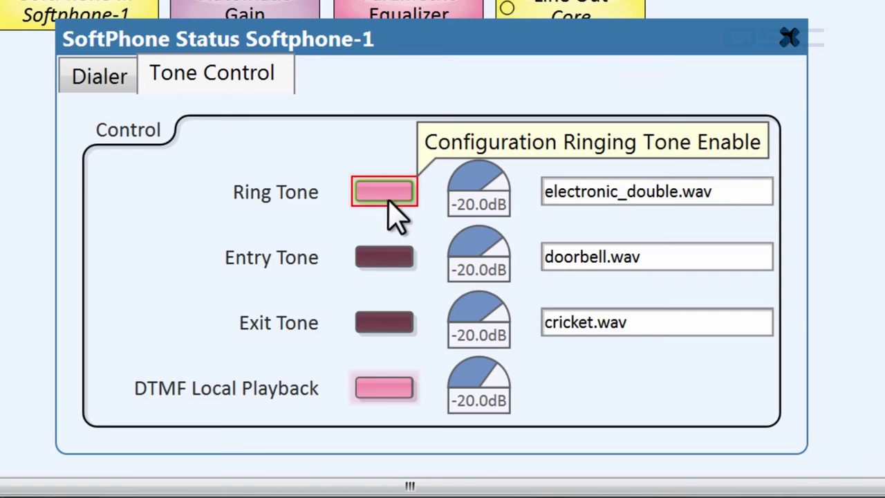
pyautogui.click(387, 260)
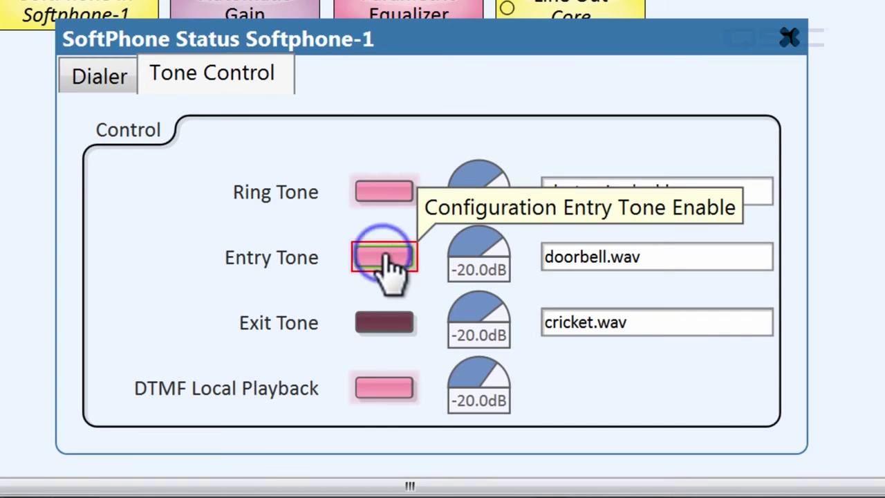
pyautogui.click(404, 336)
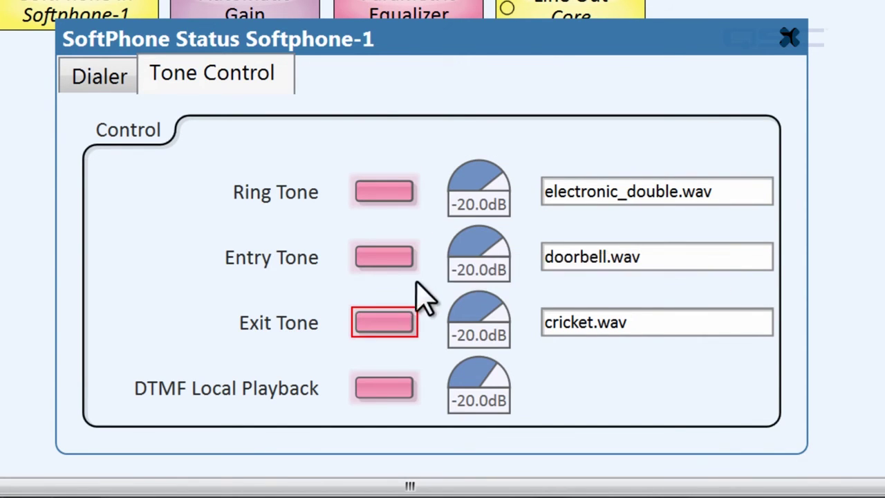
pyautogui.moveTo(467, 202)
pyautogui.mouseDown()
pyautogui.moveTo(451, 198)
pyautogui.moveTo(475, 194)
pyautogui.mouseUp()
pyautogui.click(700, 200)
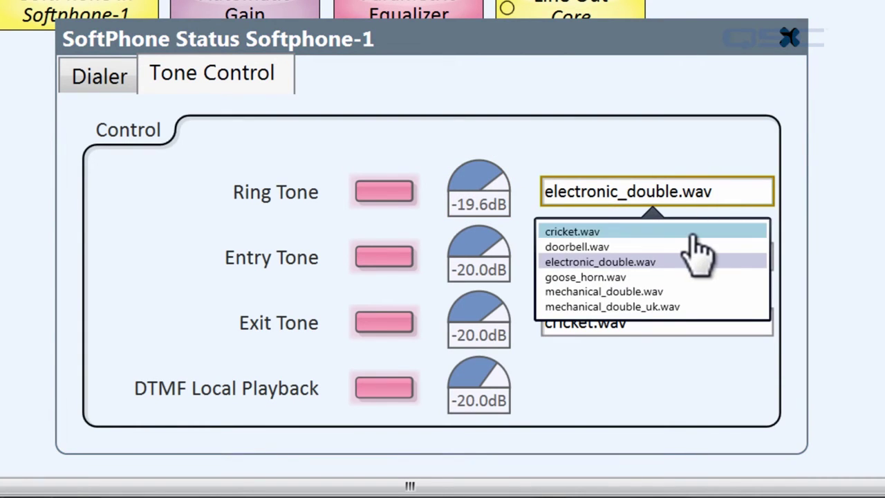
pyautogui.click(693, 233)
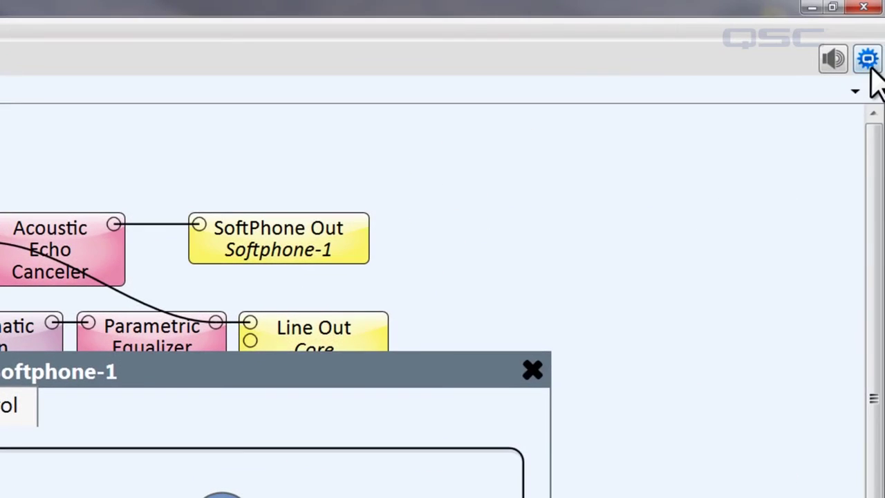
pyautogui.click(870, 65)
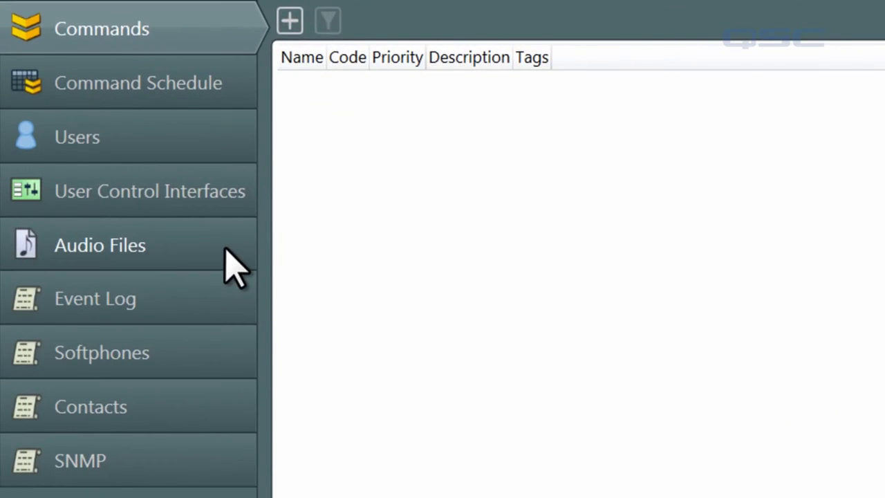
# Step: Upload Buzz Ringer Multiple.wav into the Ringtones folder of the Core's audio files
pyautogui.click(226, 247)
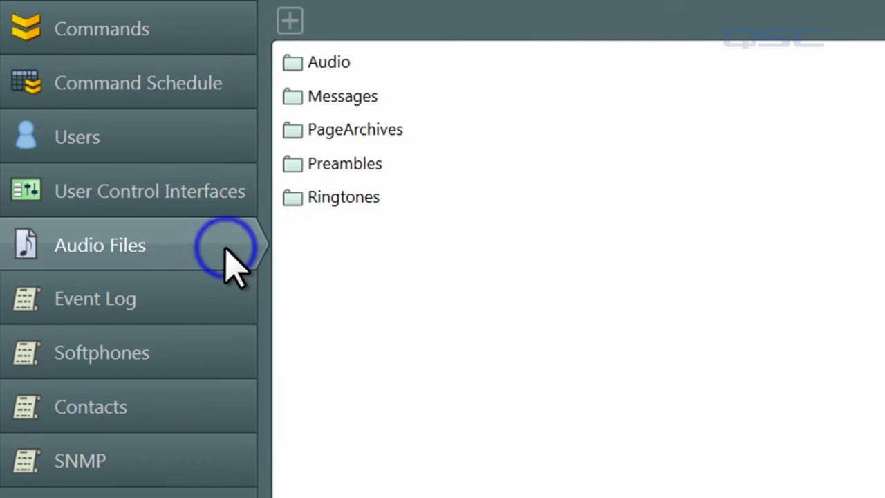
pyautogui.click(379, 195)
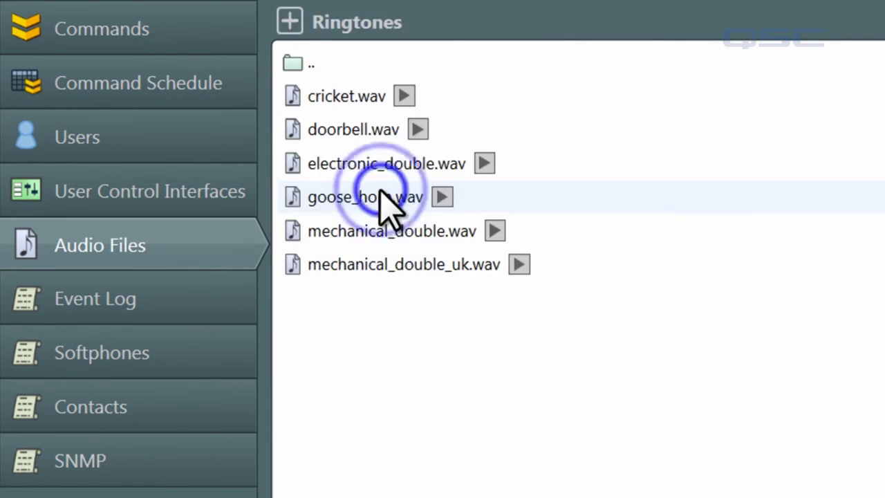
pyautogui.click(289, 21)
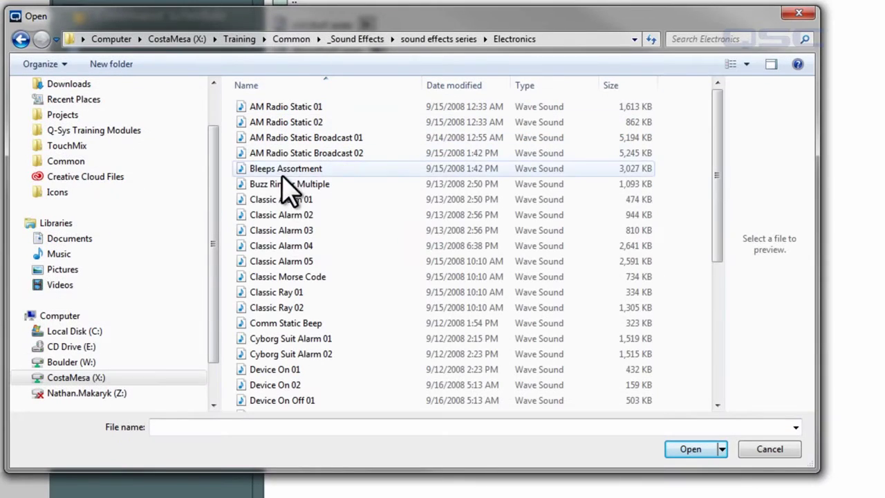
pyautogui.click(285, 184)
pyautogui.click(692, 451)
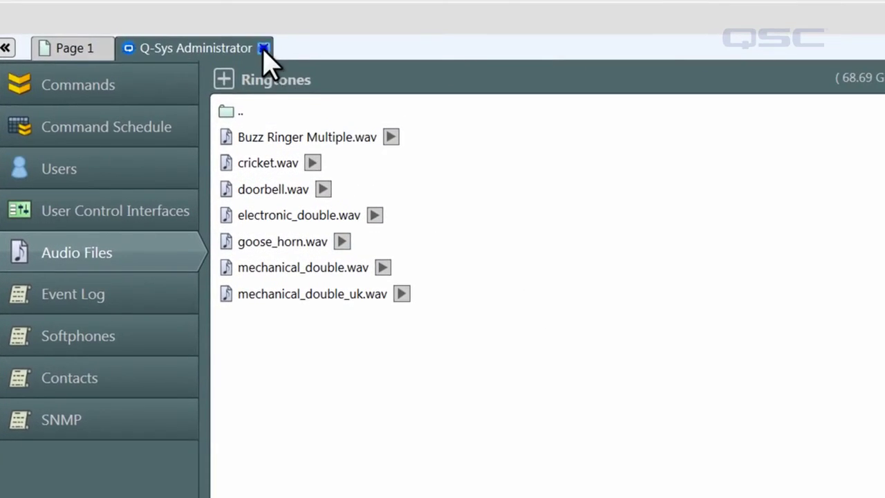
# Step: Back in the design, set Softphone-1's ring tone to Buzz Ringer Multiple.wav and turn off DTMF Local Playback
pyautogui.click(273, 27)
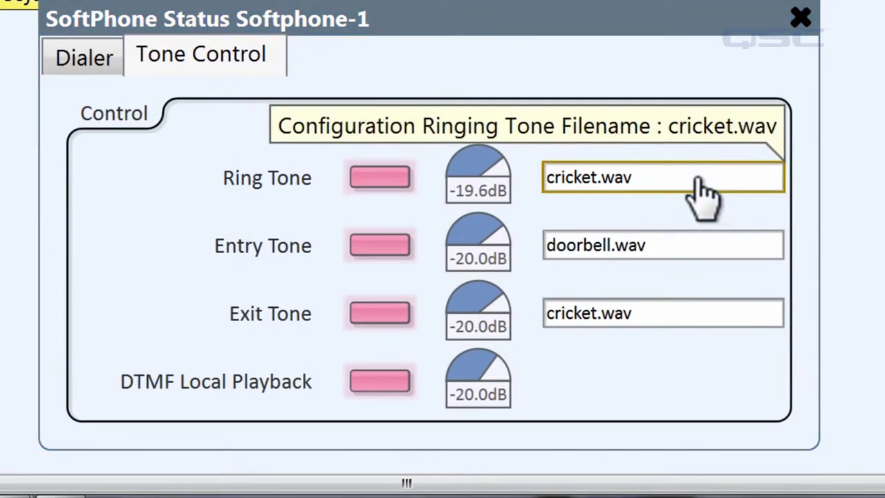
pyautogui.click(719, 315)
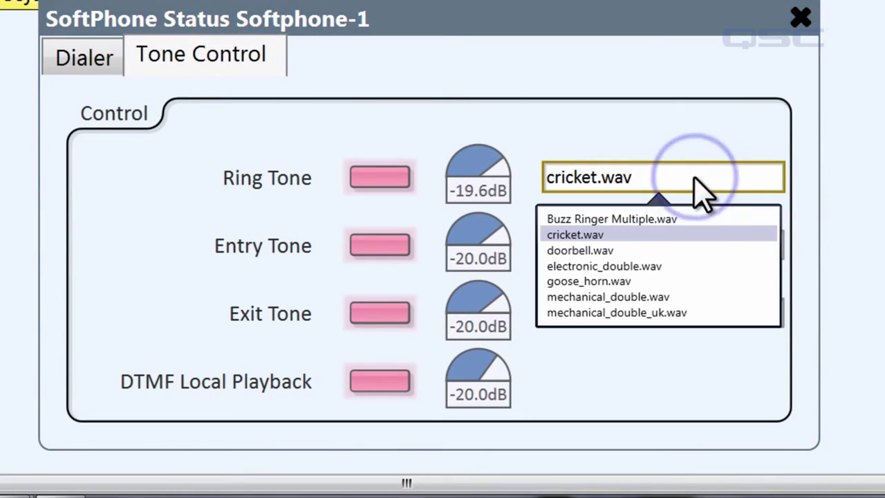
pyautogui.click(710, 220)
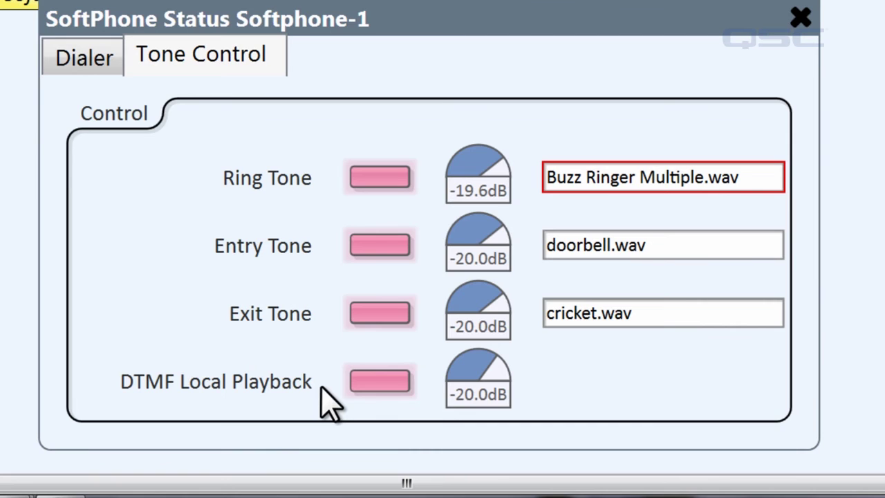
pyautogui.click(384, 389)
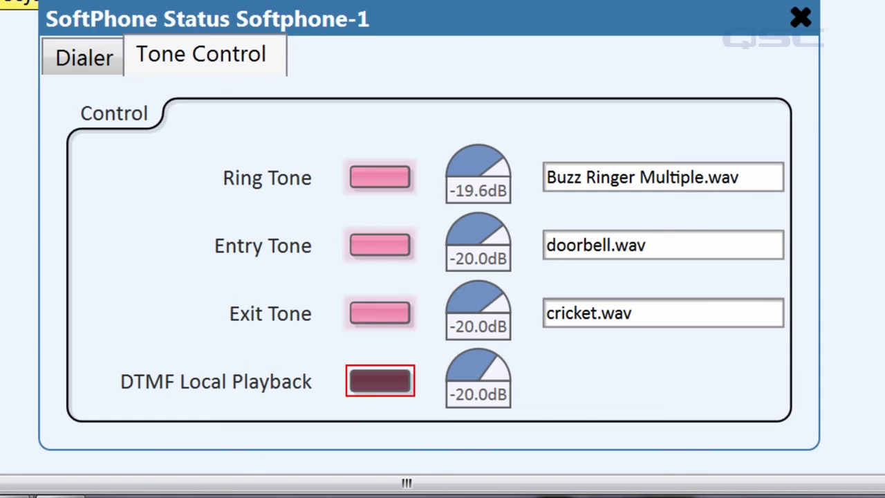
# Step: Disconnect with F7, add a Contact List control component, then Load from Core & Connect
pyautogui.press('F7')
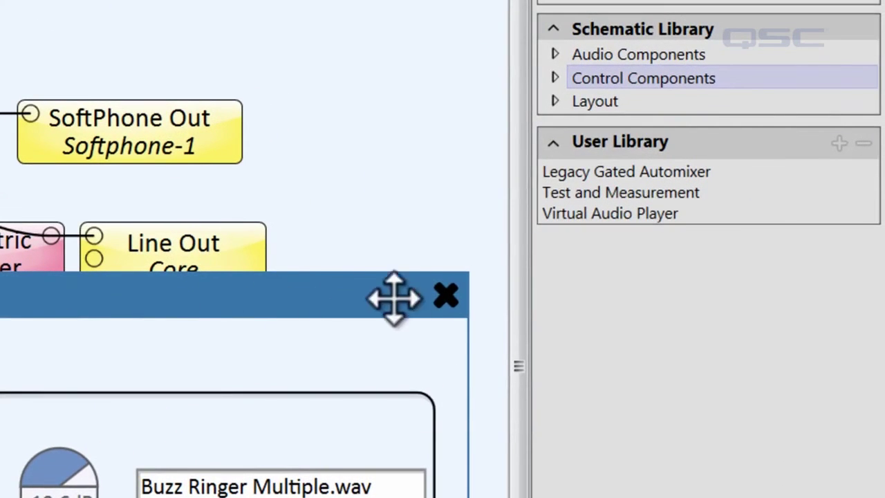
pyautogui.click(446, 296)
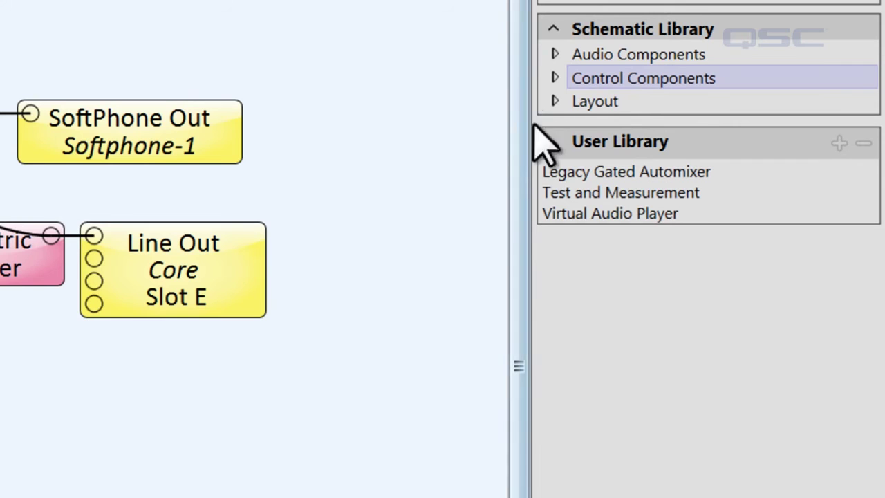
pyautogui.click(556, 78)
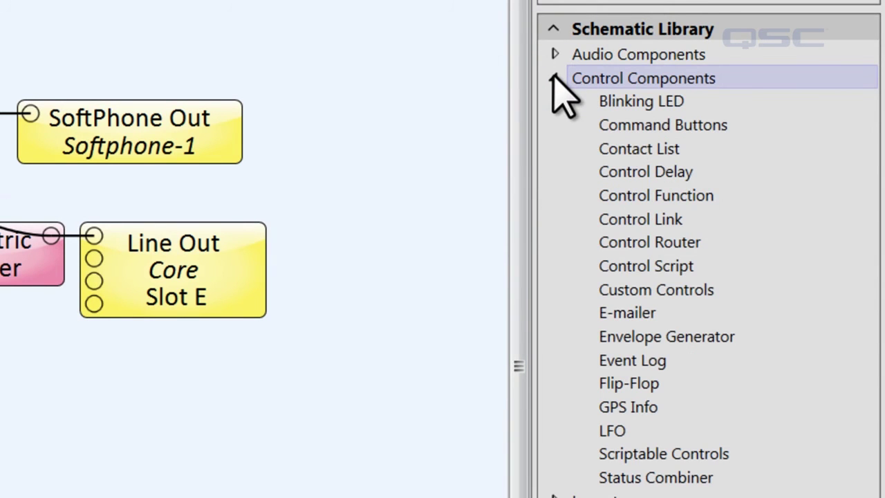
pyautogui.click(695, 148)
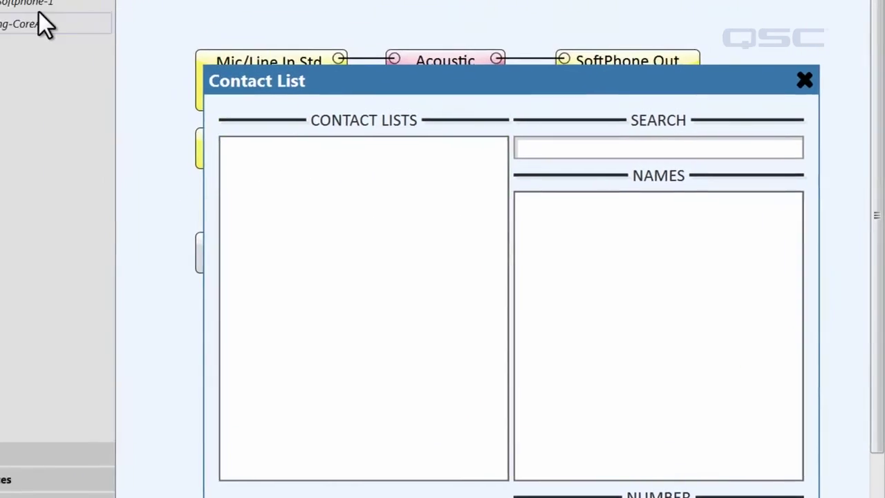
pyautogui.click(10, 24)
pyautogui.click(141, 239)
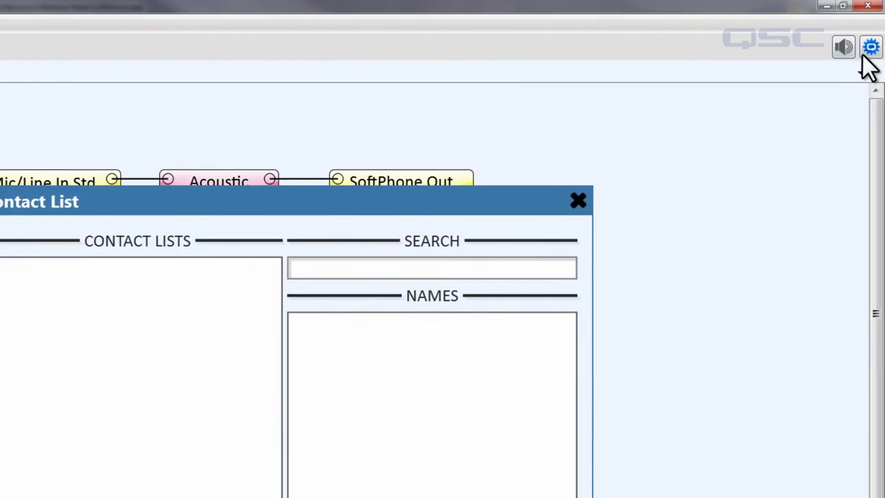
# Step: Create a new local contact list, Local Book 1, on the Core's Contacts page
pyautogui.click(865, 50)
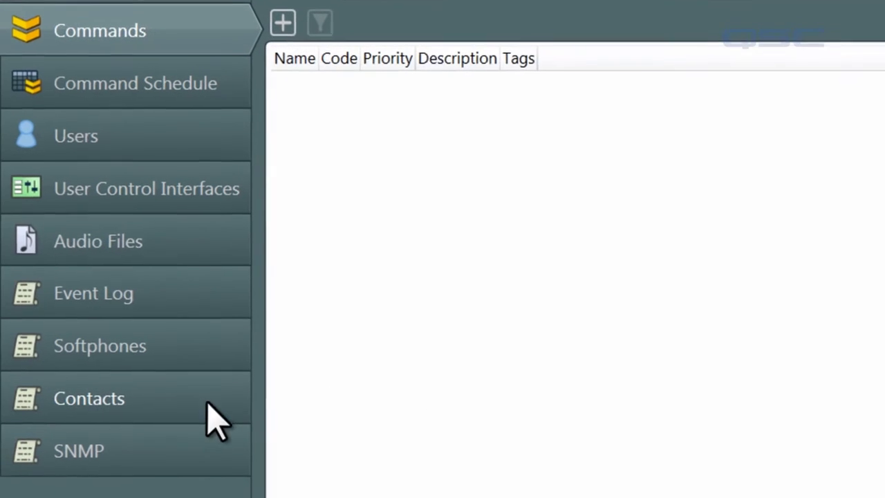
pyautogui.click(208, 418)
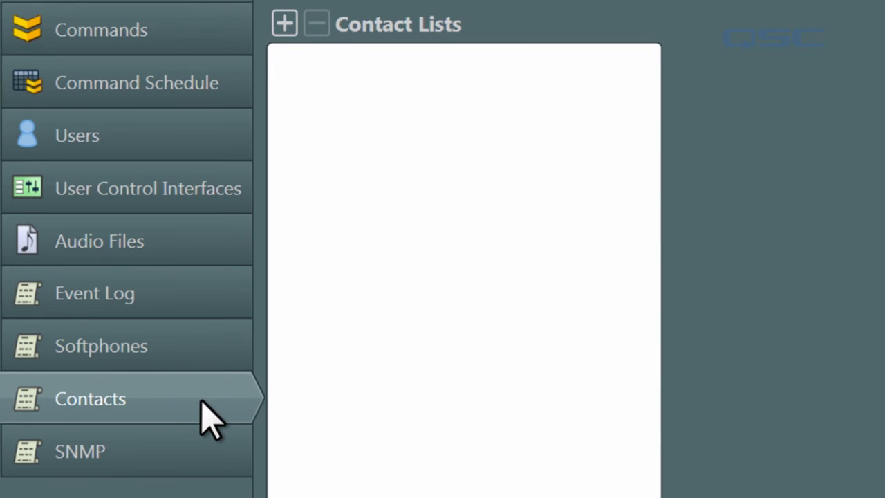
pyautogui.click(285, 25)
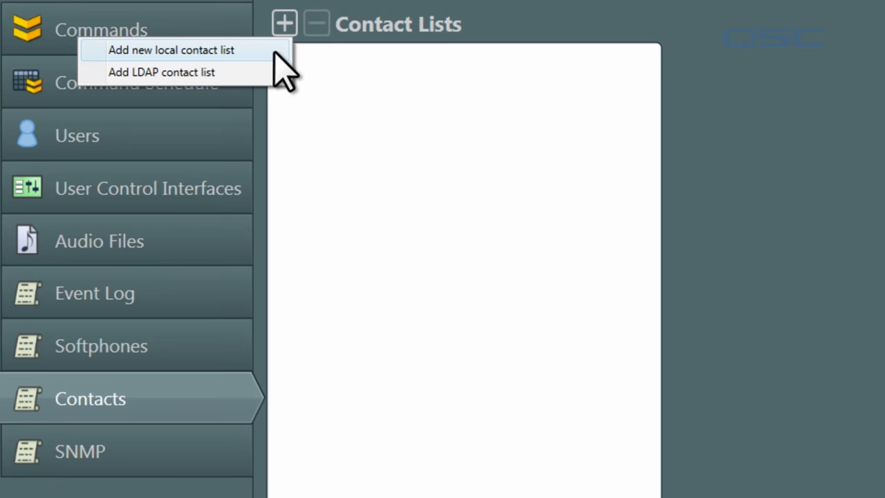
pyautogui.click(275, 52)
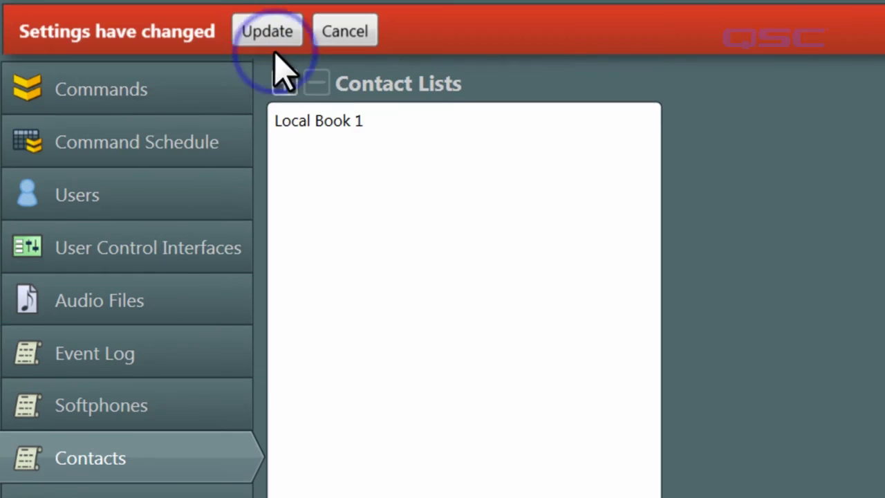
pyautogui.click(334, 120)
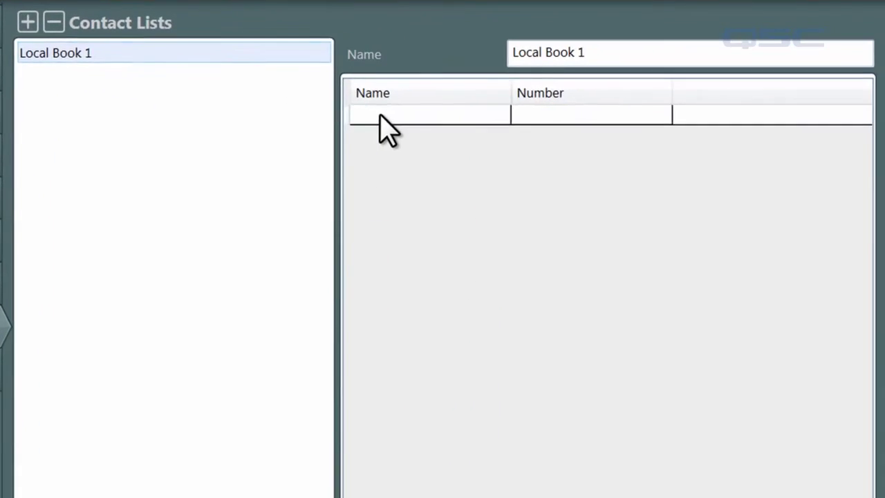
# Step: Enter one contact's name and phone number into Local Book 1
pyautogui.click(380, 117)
pyautogui.write('Nate')
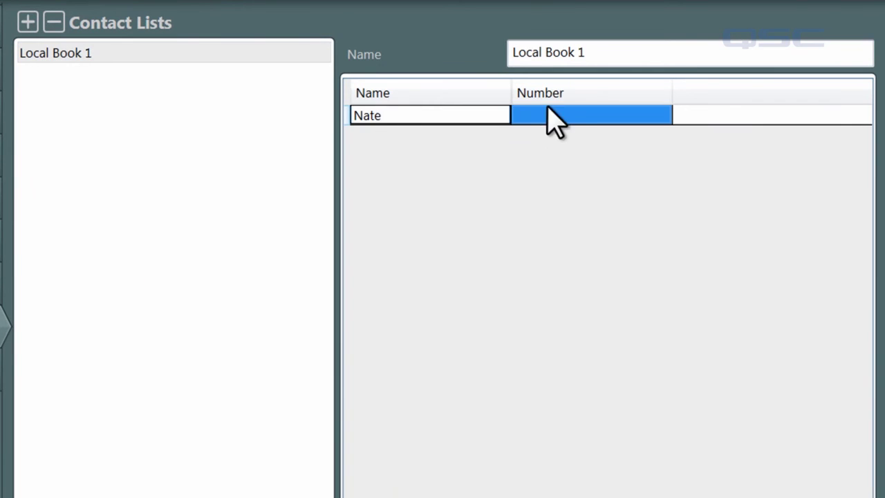
pyautogui.click(571, 116)
pyautogui.write('71')
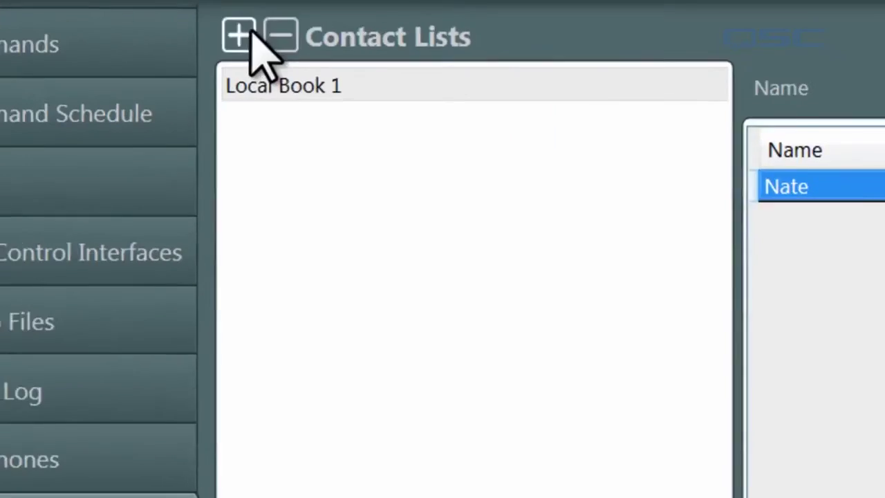
pyautogui.click(28, 22)
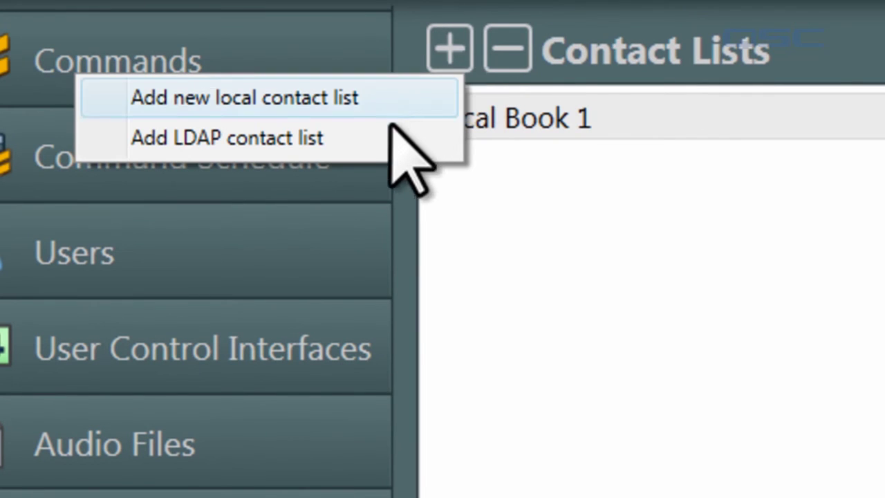
# Step: Add an LDAP contact list, LDAP Book 1, and apply the changes with Update
pyautogui.click(390, 142)
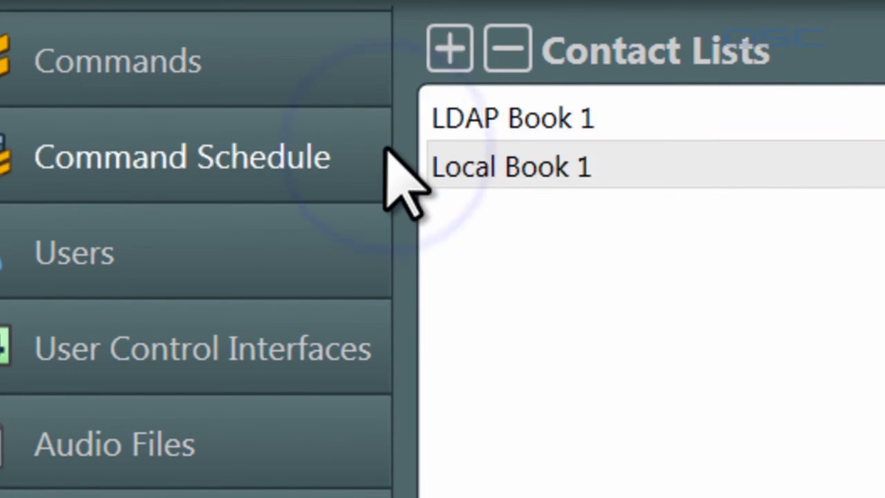
pyautogui.click(531, 122)
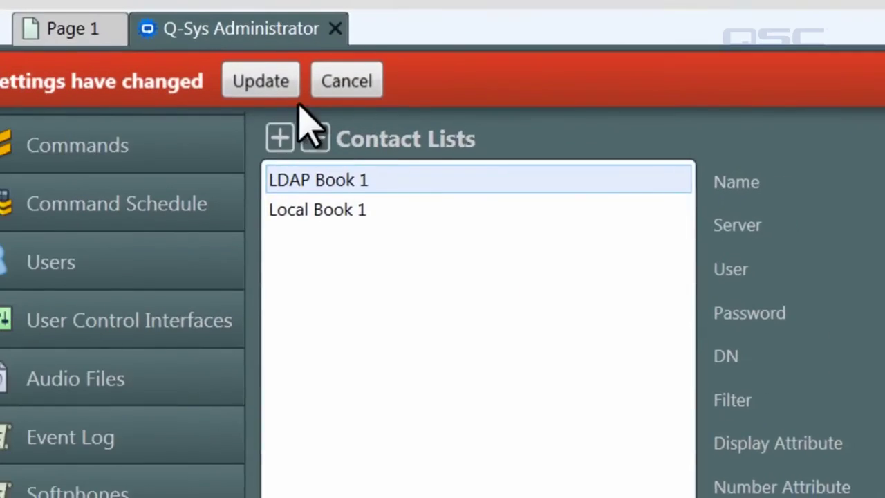
pyautogui.click(319, 94)
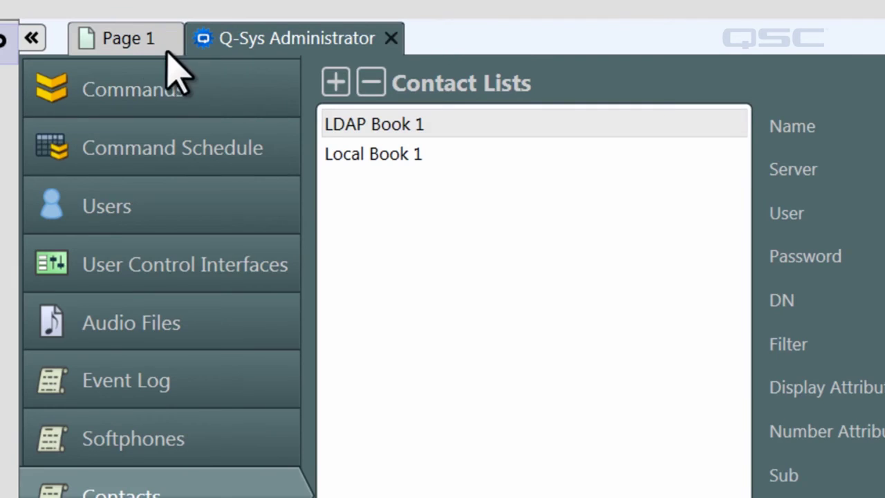
# Step: On Page 1, choose Local Book 1 in the Contact List window and select its contact to show the number
pyautogui.click(127, 39)
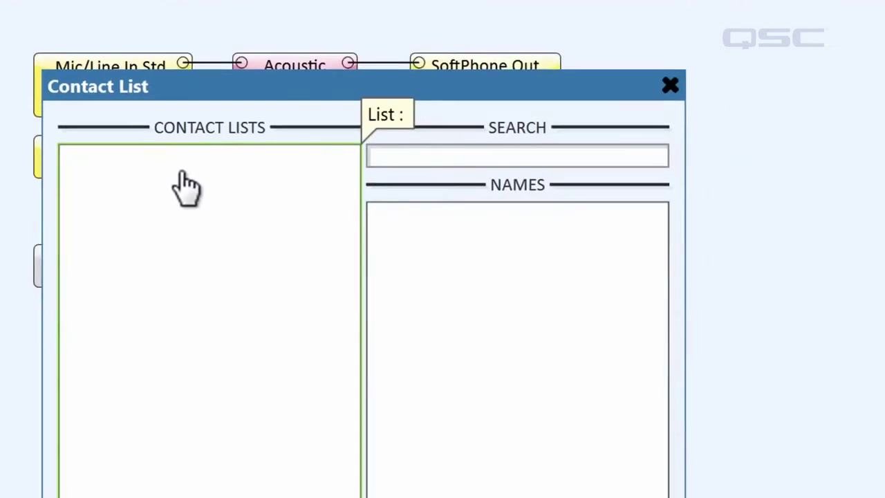
pyautogui.click(147, 138)
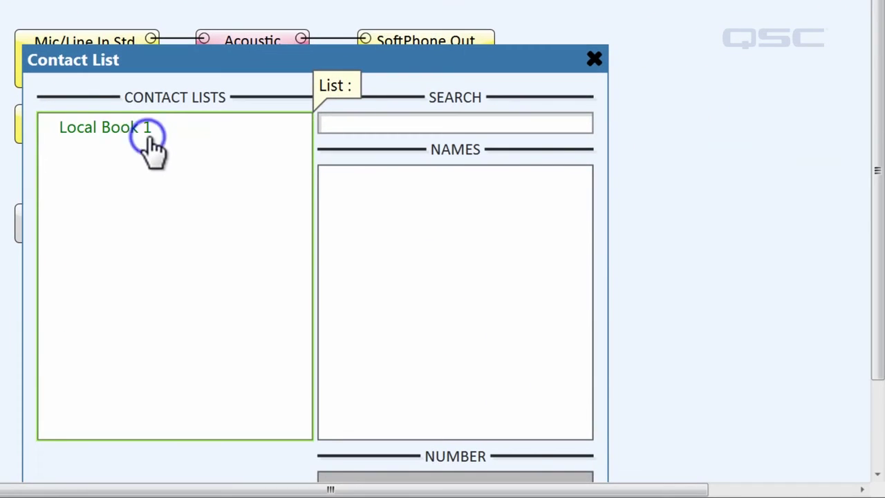
pyautogui.click(145, 134)
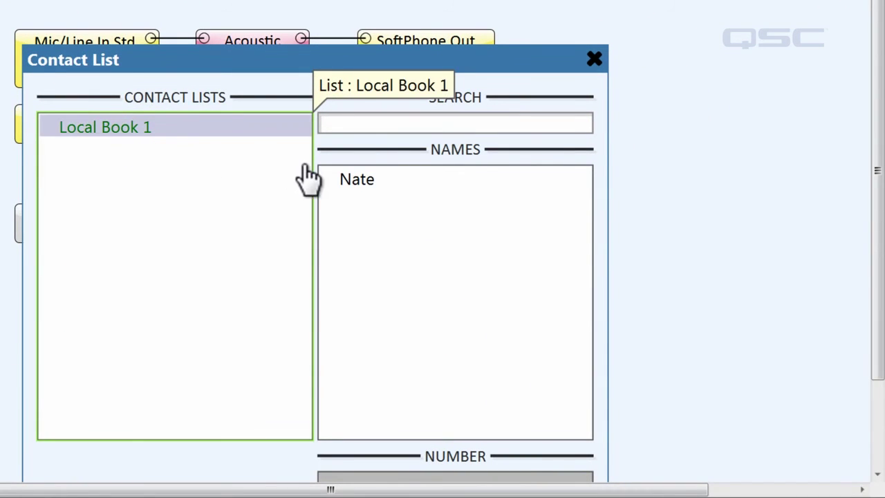
pyautogui.click(351, 186)
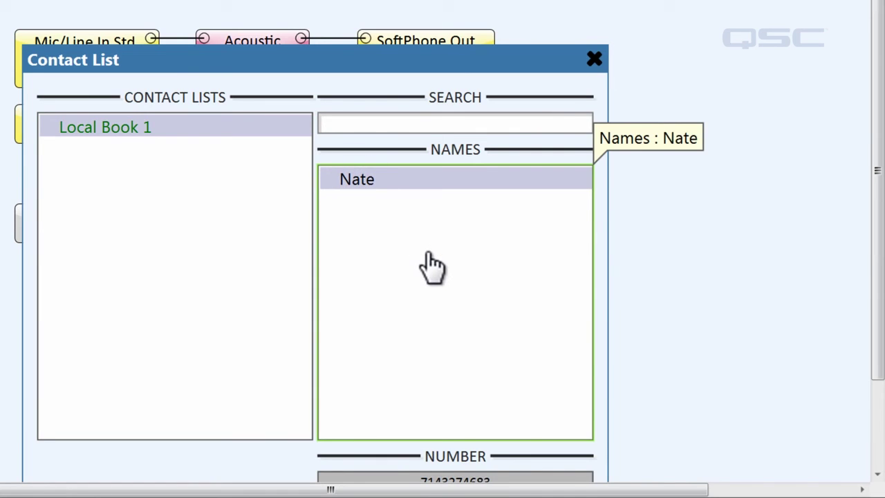
pyautogui.moveTo(882, 364); pyautogui.dragTo(882, 407)
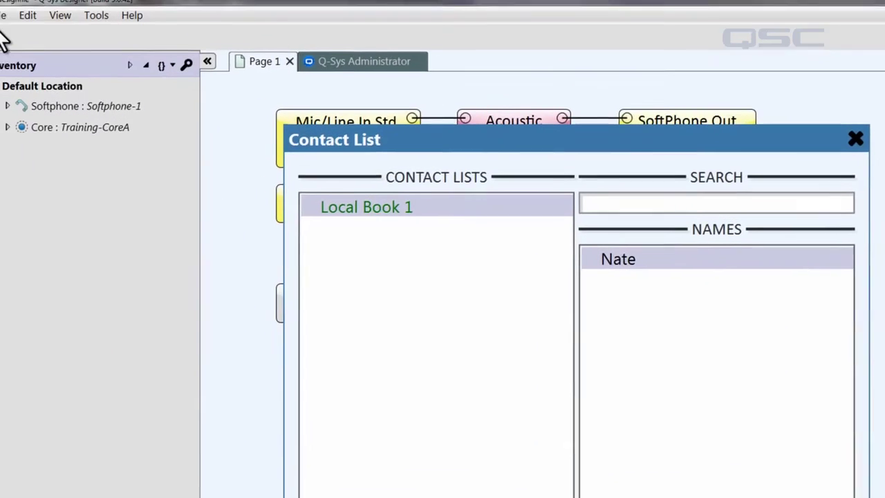
# Step: Disconnect from the Core and expose the Contact List's Number control pin
pyautogui.click(8, 28)
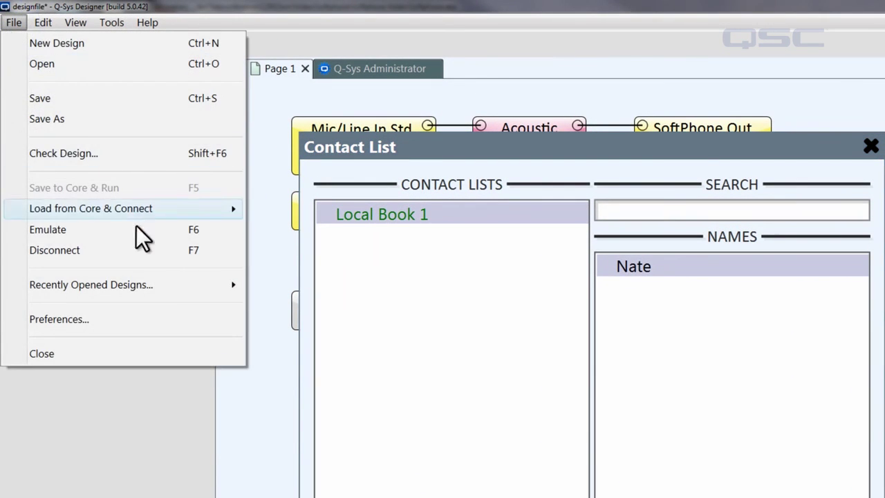
pyautogui.click(142, 250)
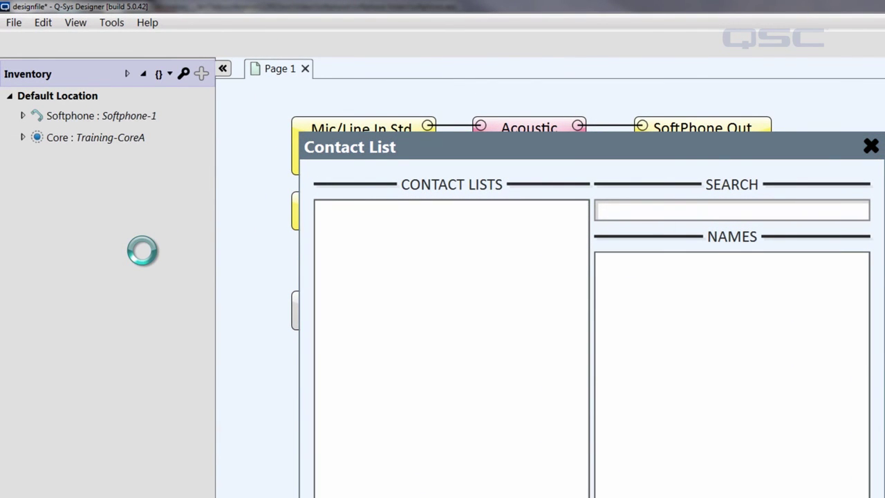
pyautogui.click(869, 126)
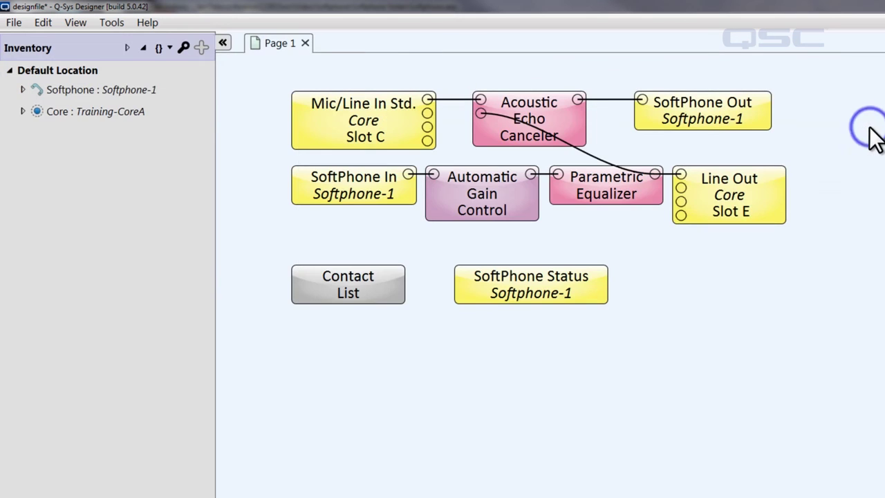
pyautogui.click(388, 284)
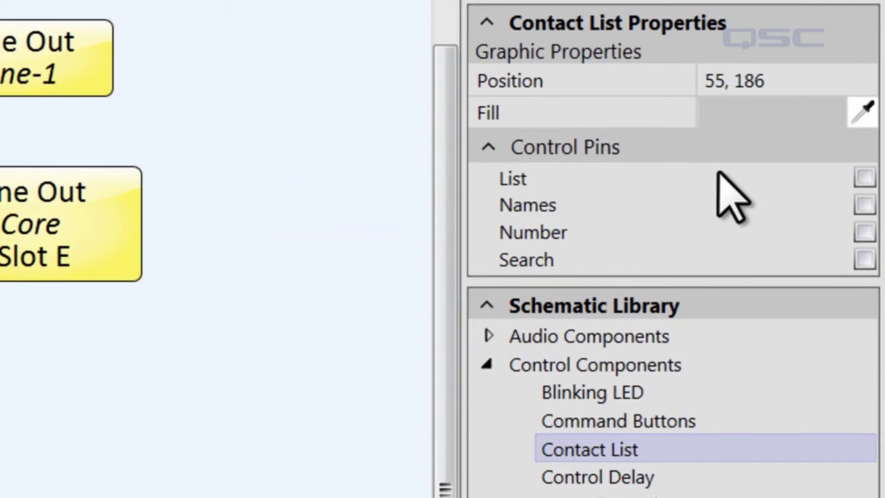
pyautogui.click(865, 233)
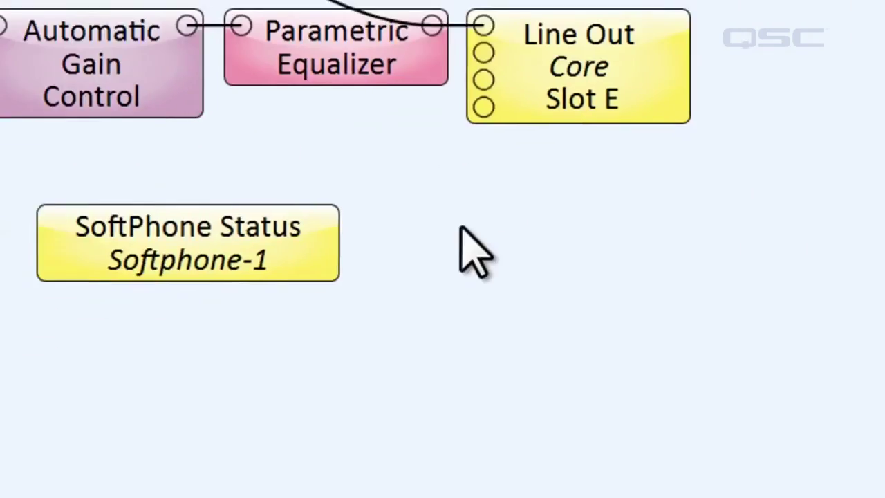
# Step: Expose the Call Control Dial String pin on SoftPhone Status
pyautogui.click(745, 143)
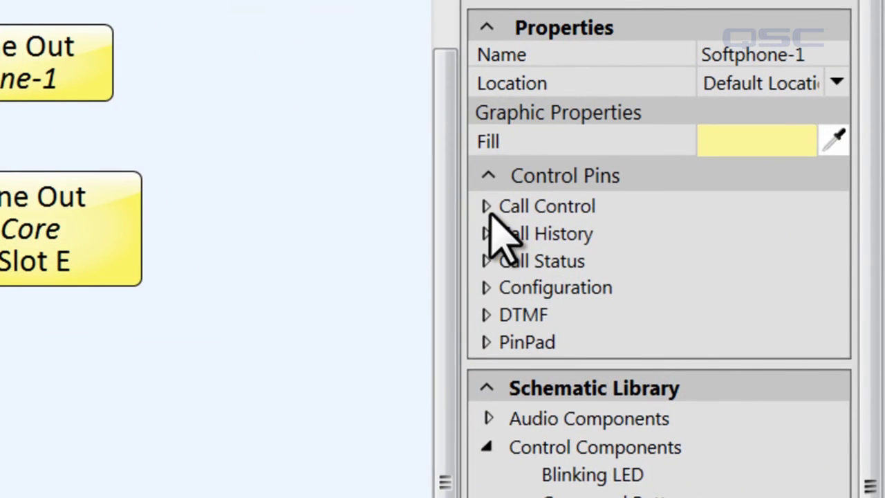
pyautogui.click(486, 207)
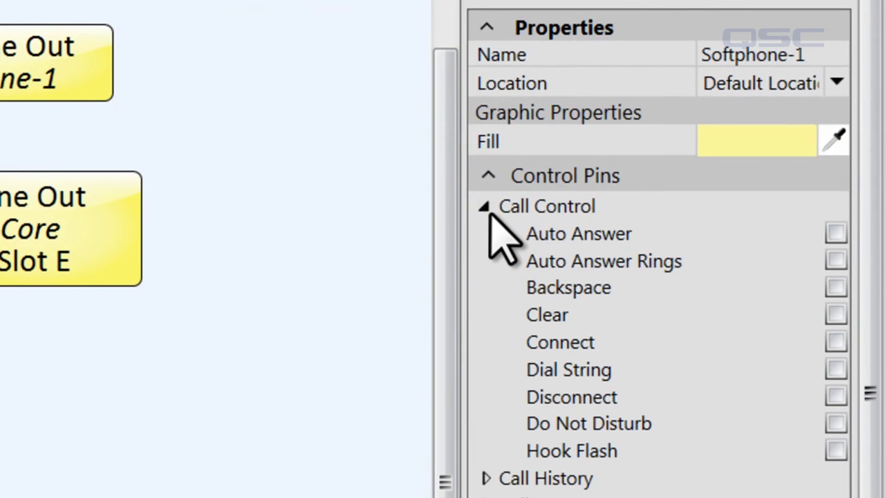
pyautogui.click(836, 370)
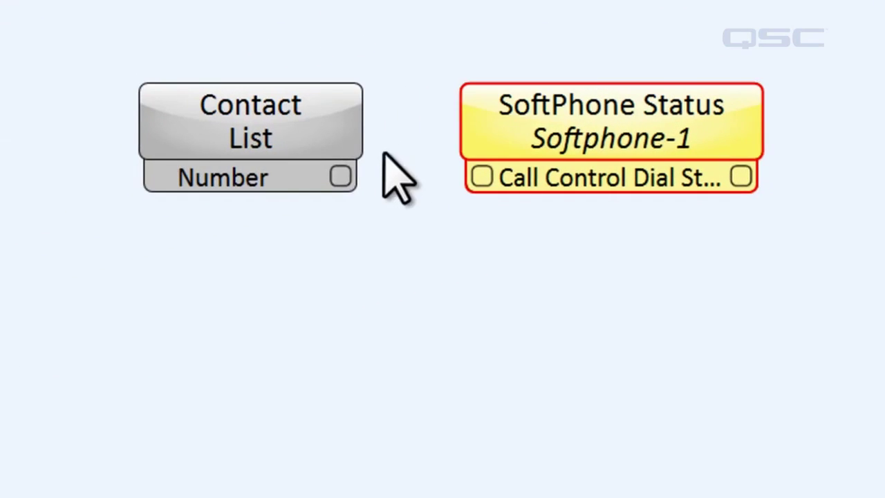
# Step: Wire Contact List Number to the softphone Dial String and open both control panels
pyautogui.moveTo(341, 177); pyautogui.dragTo(482, 178)
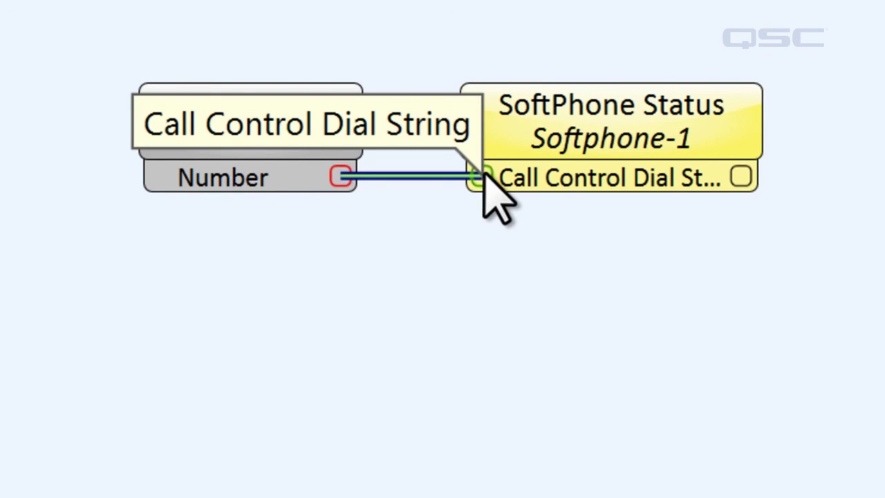
pyautogui.doubleClick(573, 115)
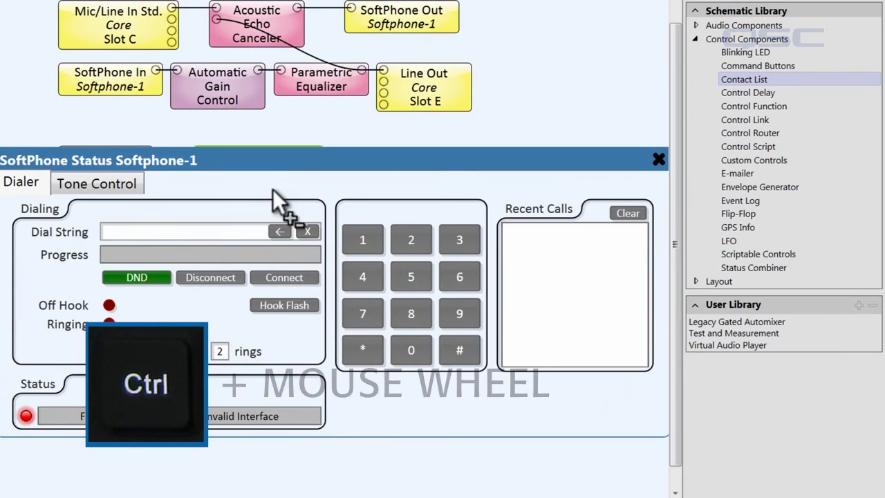
pyautogui.keyDown('ctrl'); pyautogui.scroll(-2, 242, 152); pyautogui.keyUp('ctrl')
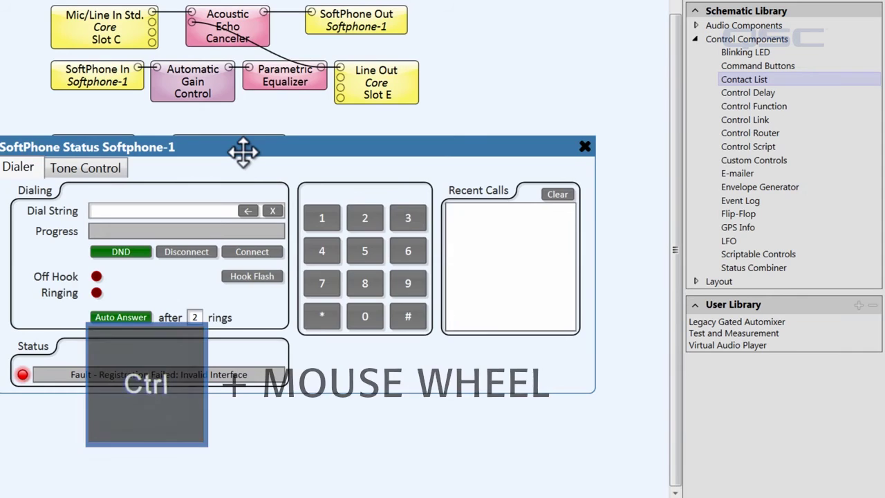
pyautogui.moveTo(272, 131); pyautogui.dragTo(339, 4)
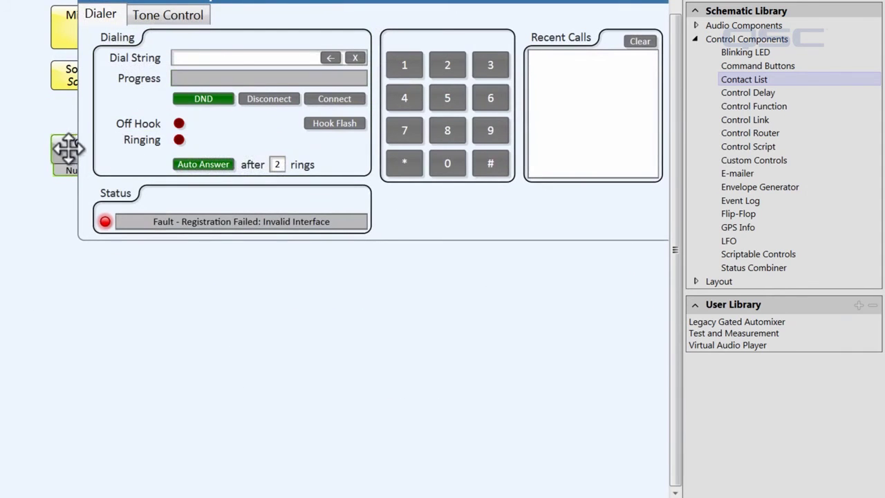
pyautogui.doubleClick(67, 147)
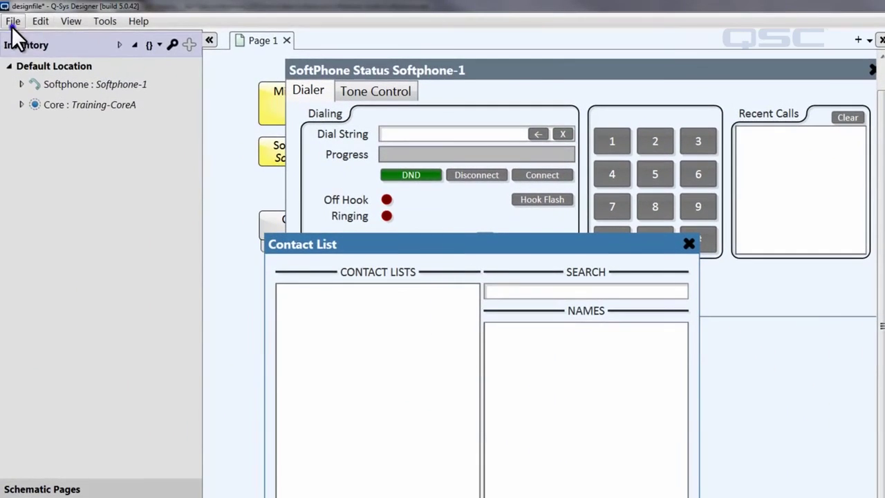
# Step: Run the design in emulation and select the contact to fill the Dial String
pyautogui.click(12, 25)
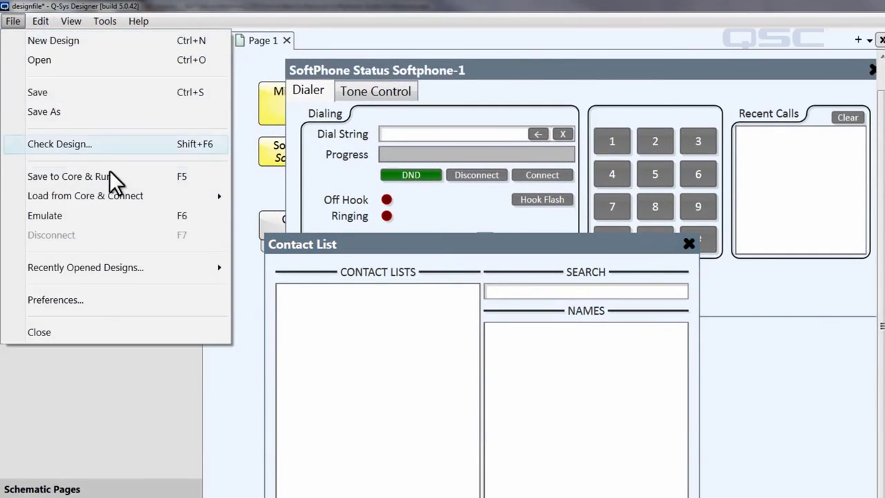
pyautogui.click(120, 218)
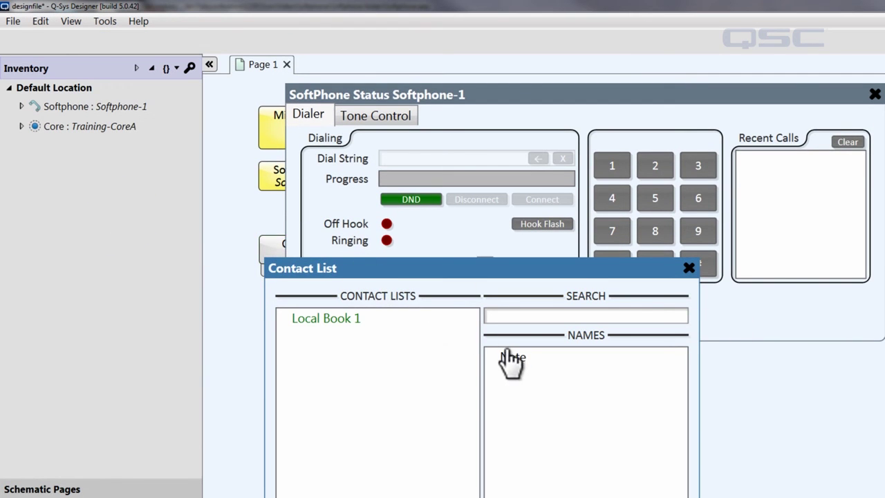
pyautogui.click(508, 357)
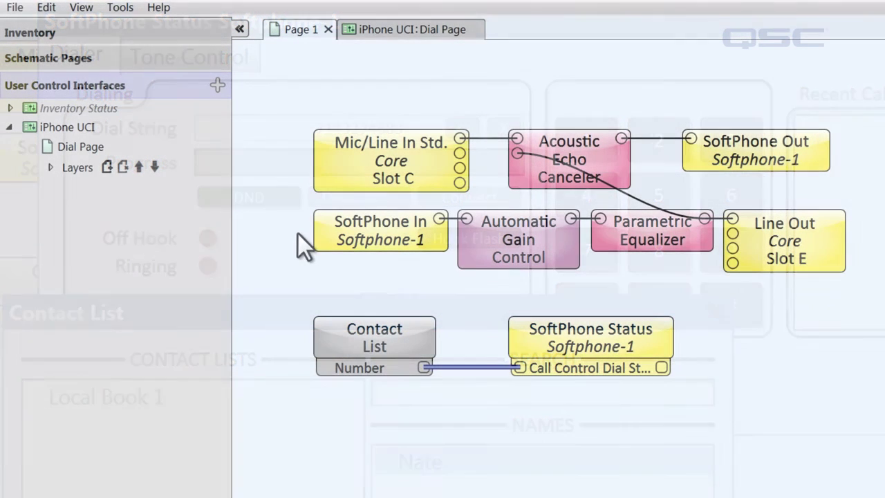
# Step: Open the iPhone UCI Dial Page and select its Speed Dial button
pyautogui.doubleClick(90, 129)
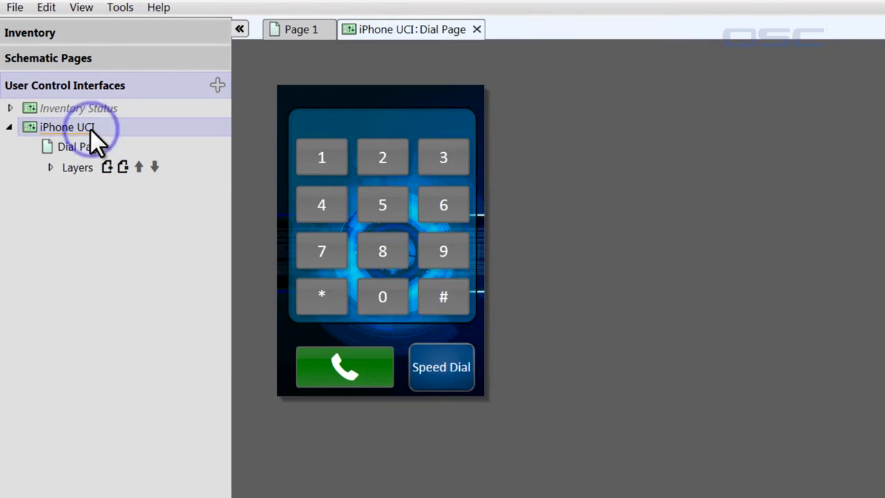
pyautogui.click(453, 359)
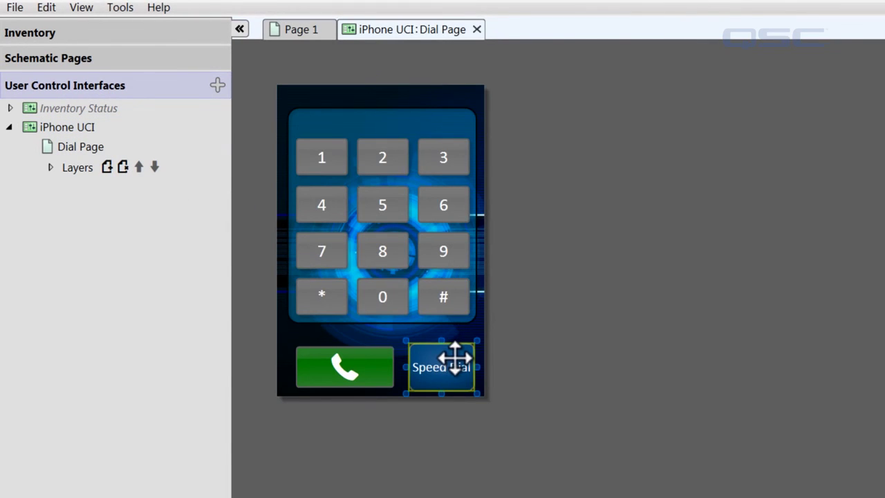